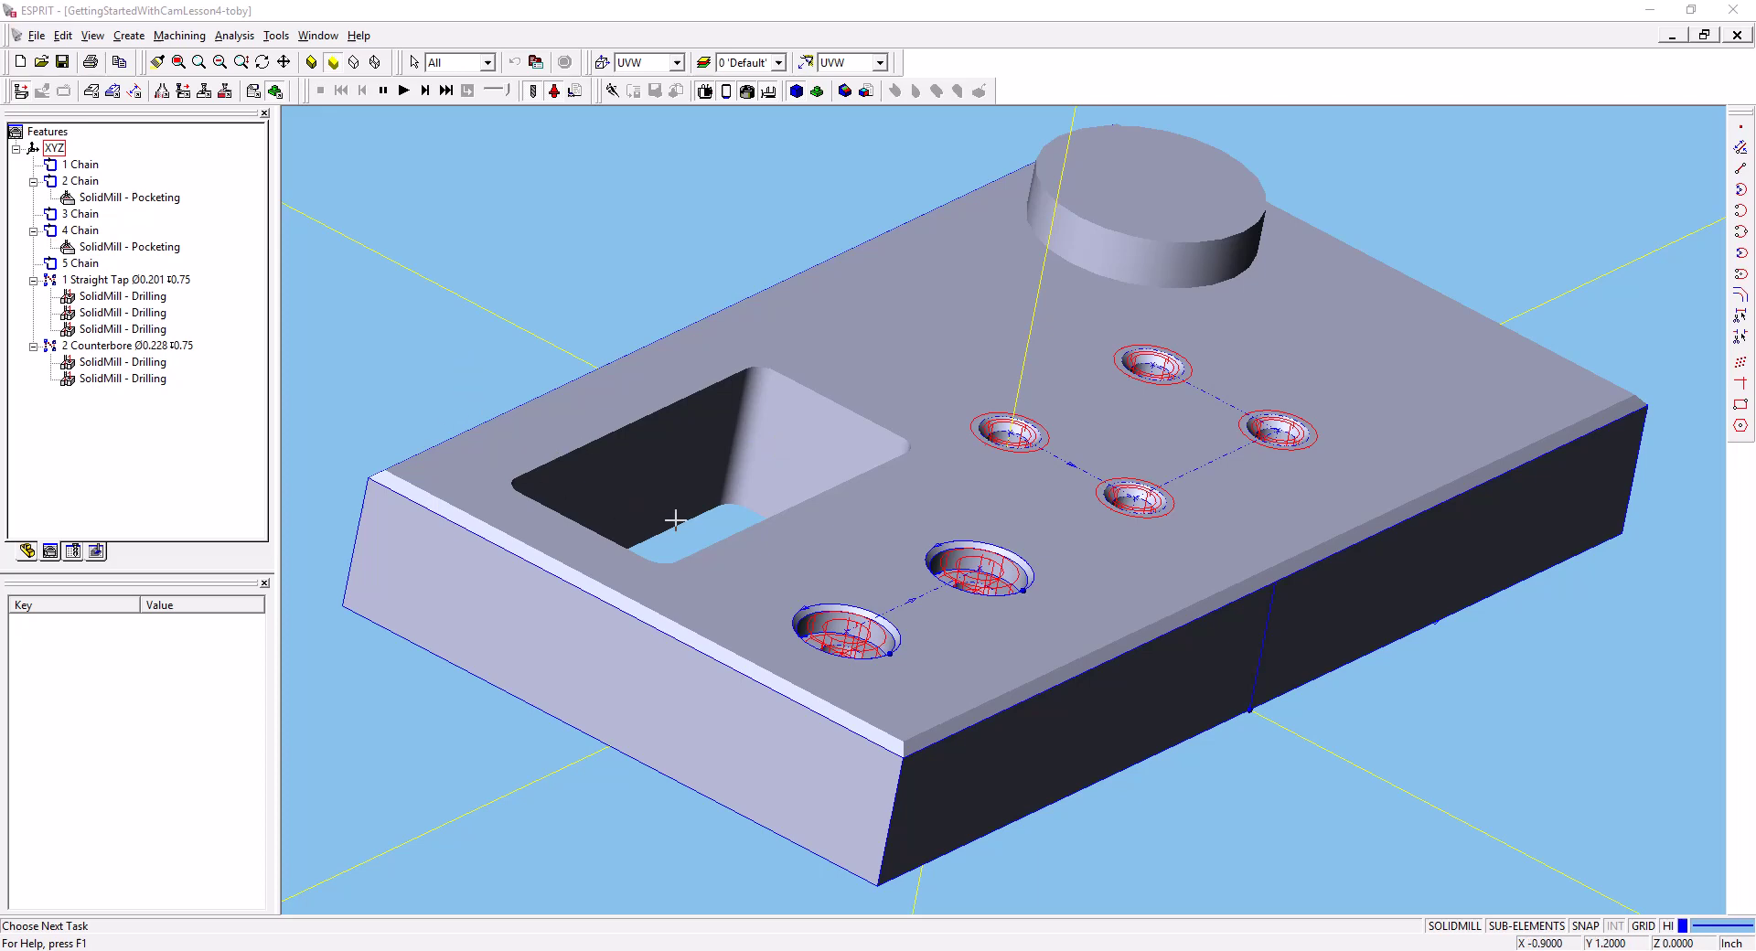
Select all the wall faces of the rectangular pocket and create chain features from them
scroll(671, 499, "up", 1)
mouse_move(671, 499)
middle_mouse_down()
mouse_move(647, 462)
mouse_move(646, 549)
mouse_move(612, 595)
mouse_move(592, 558)
mouse_move(674, 525)
mouse_move(650, 474)
middle_mouse_up()
scroll(650, 475, "up", 1)
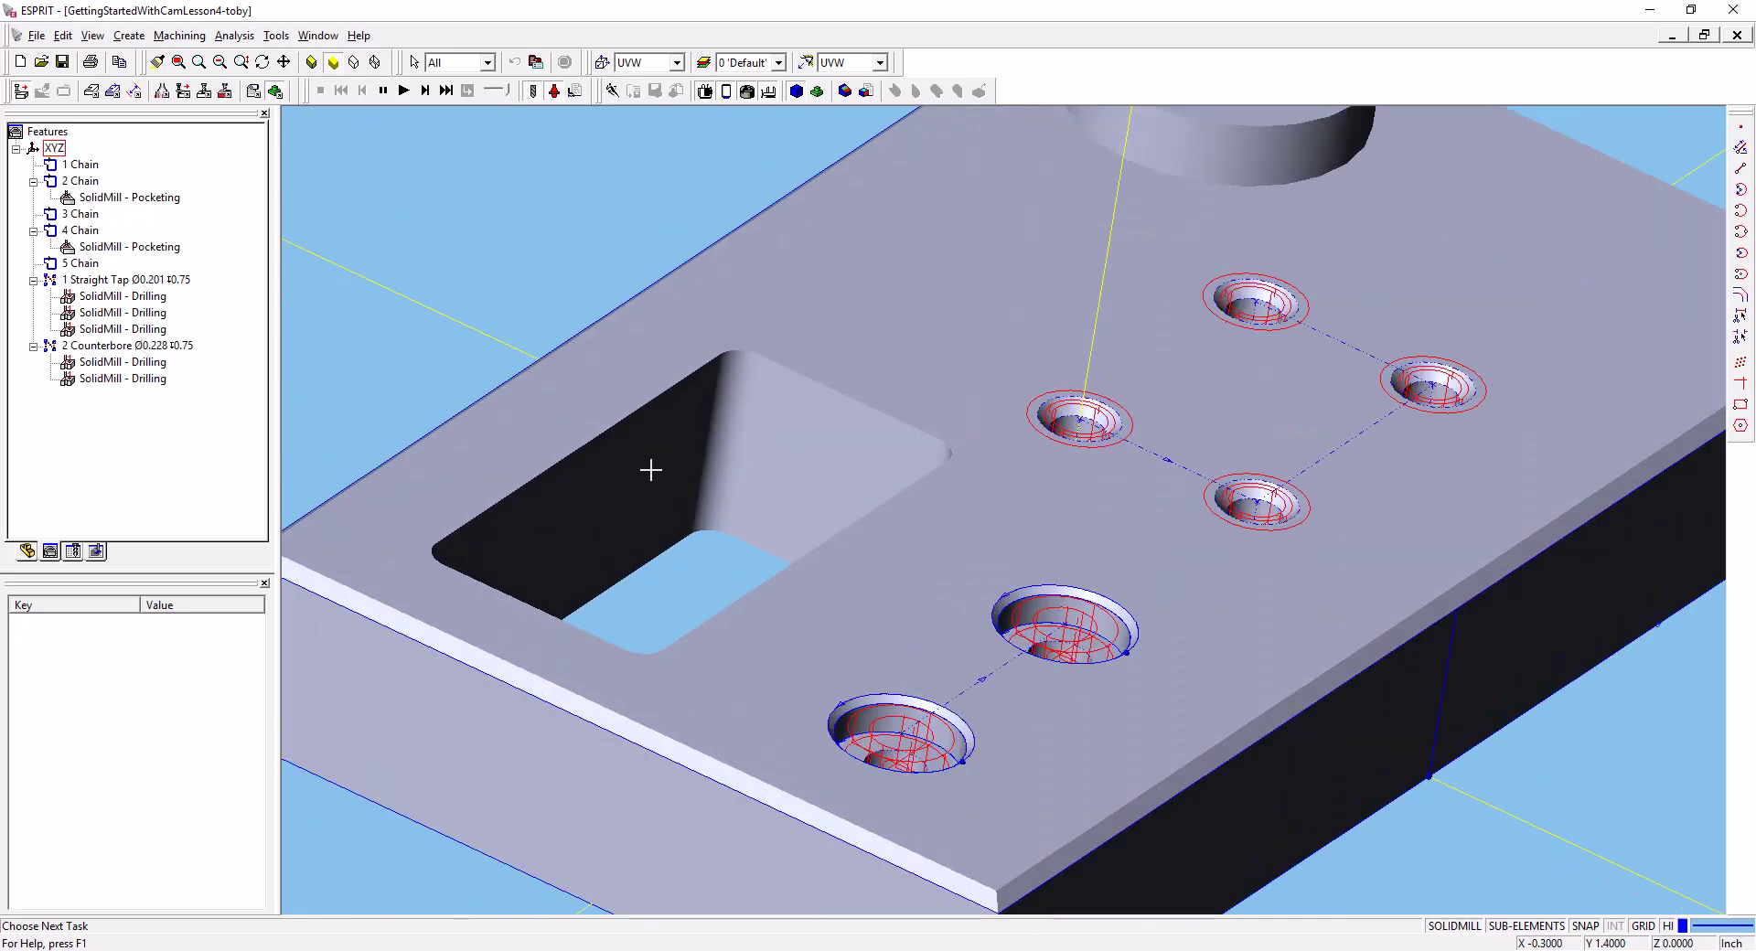
left_click(610, 484)
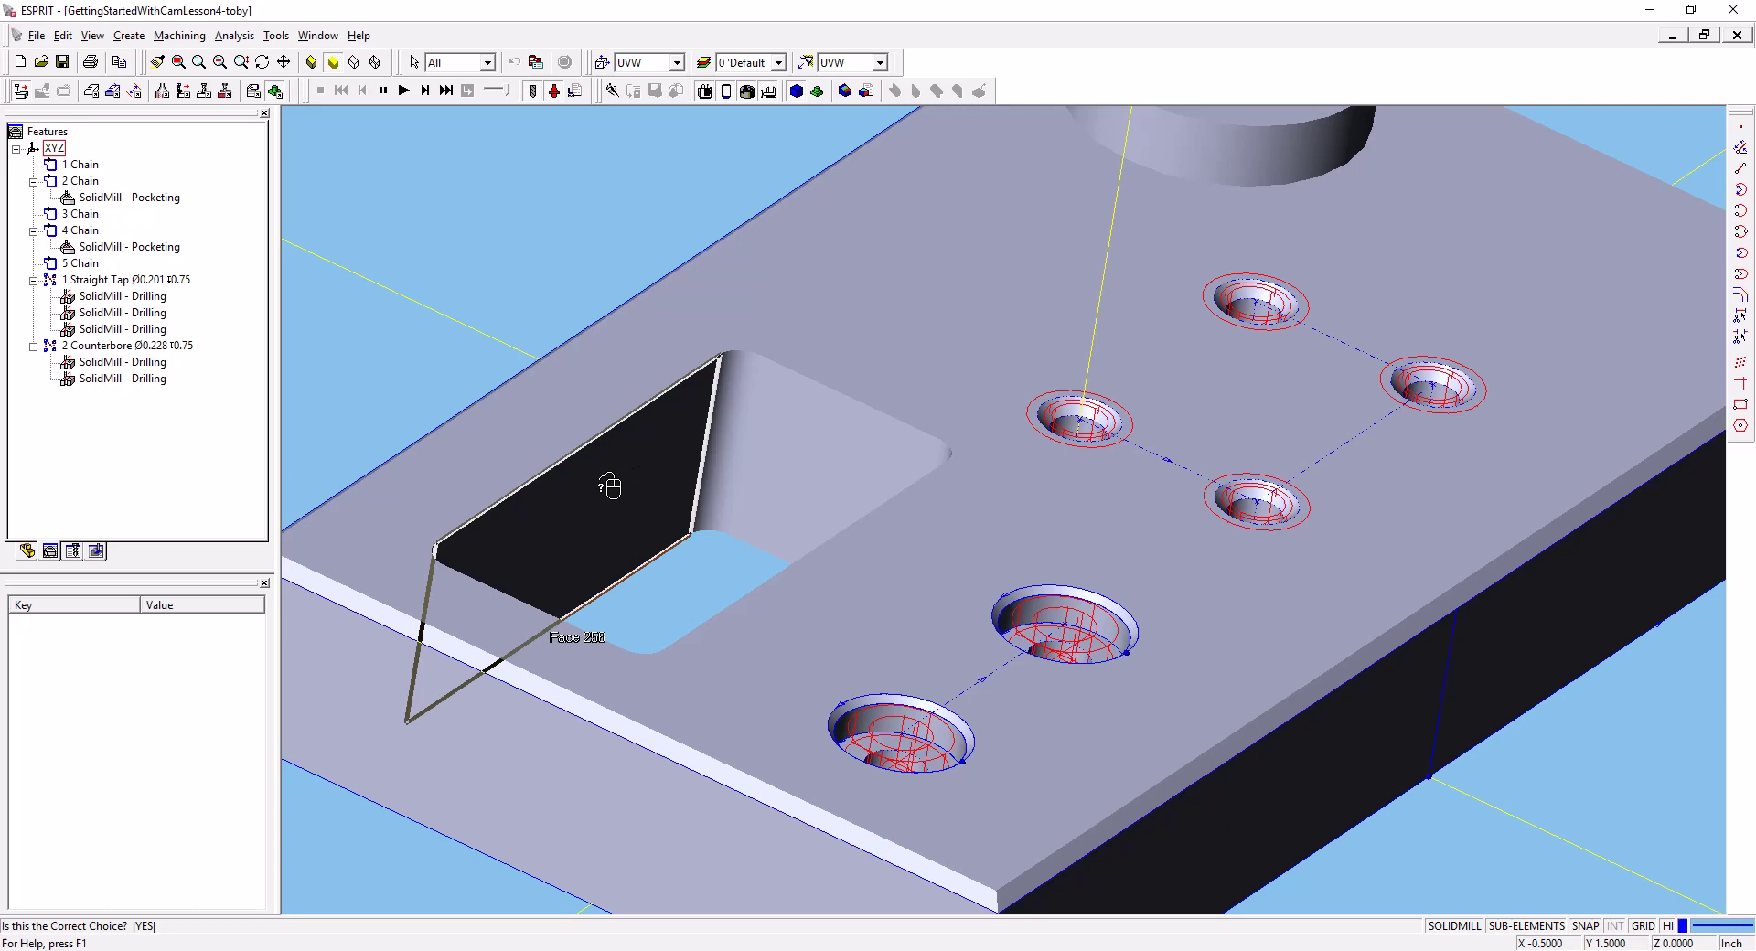
left_click(609, 487)
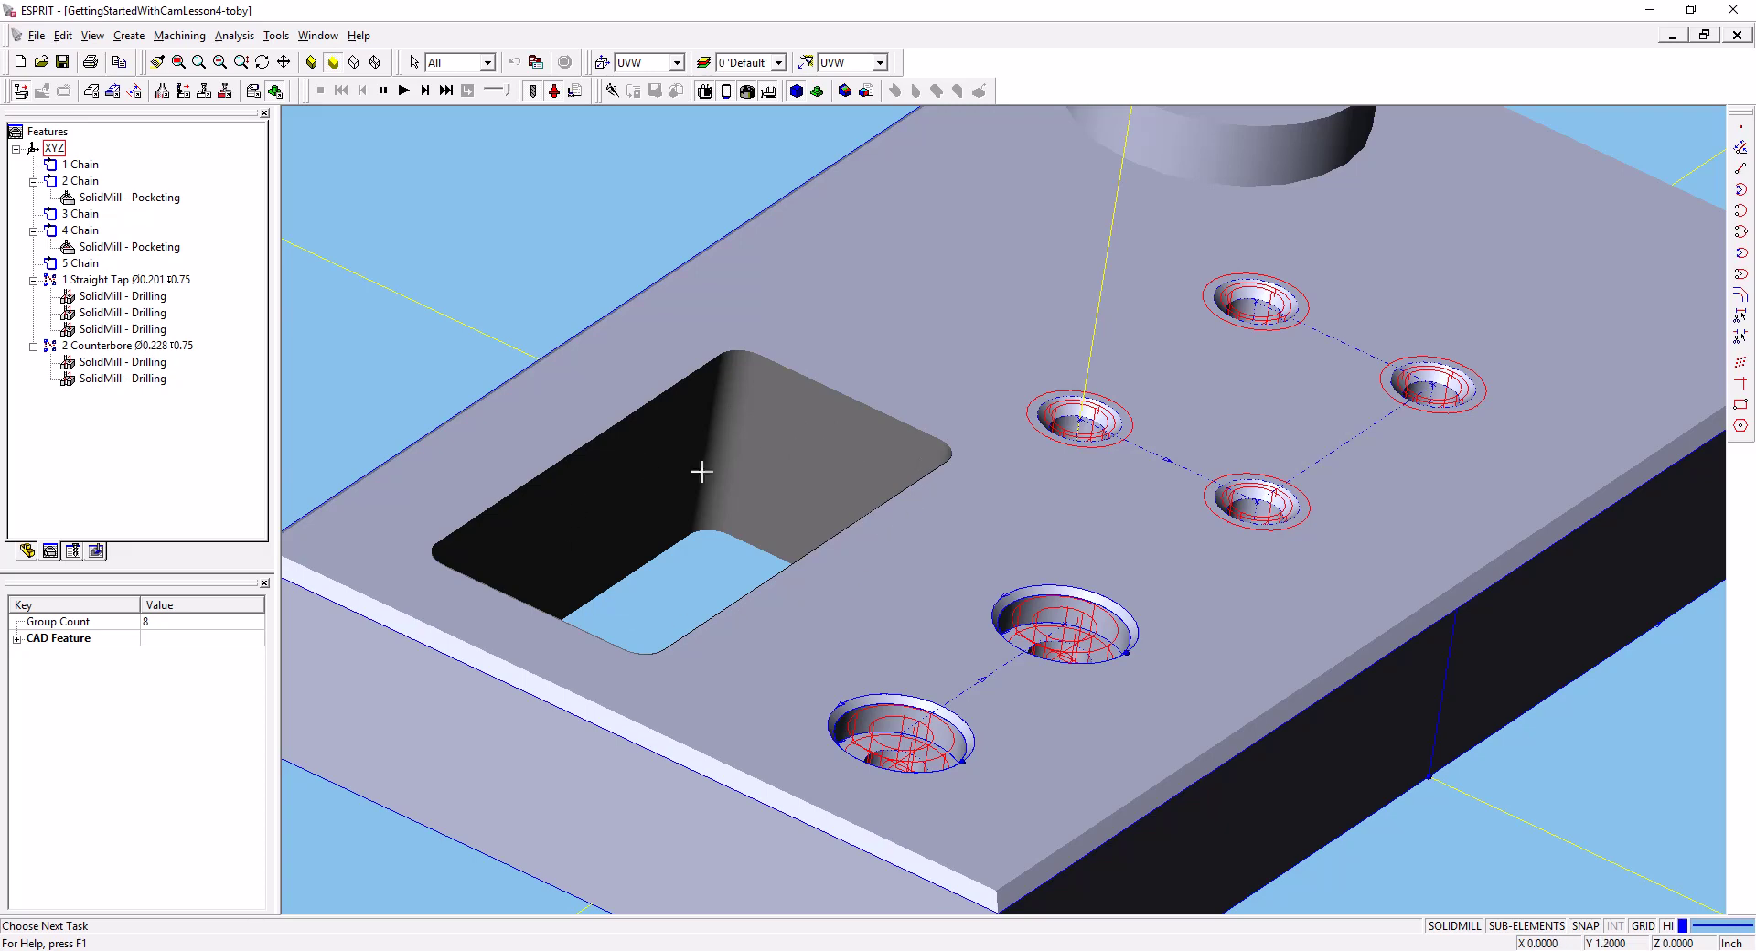
scroll(685, 468, "down", 3)
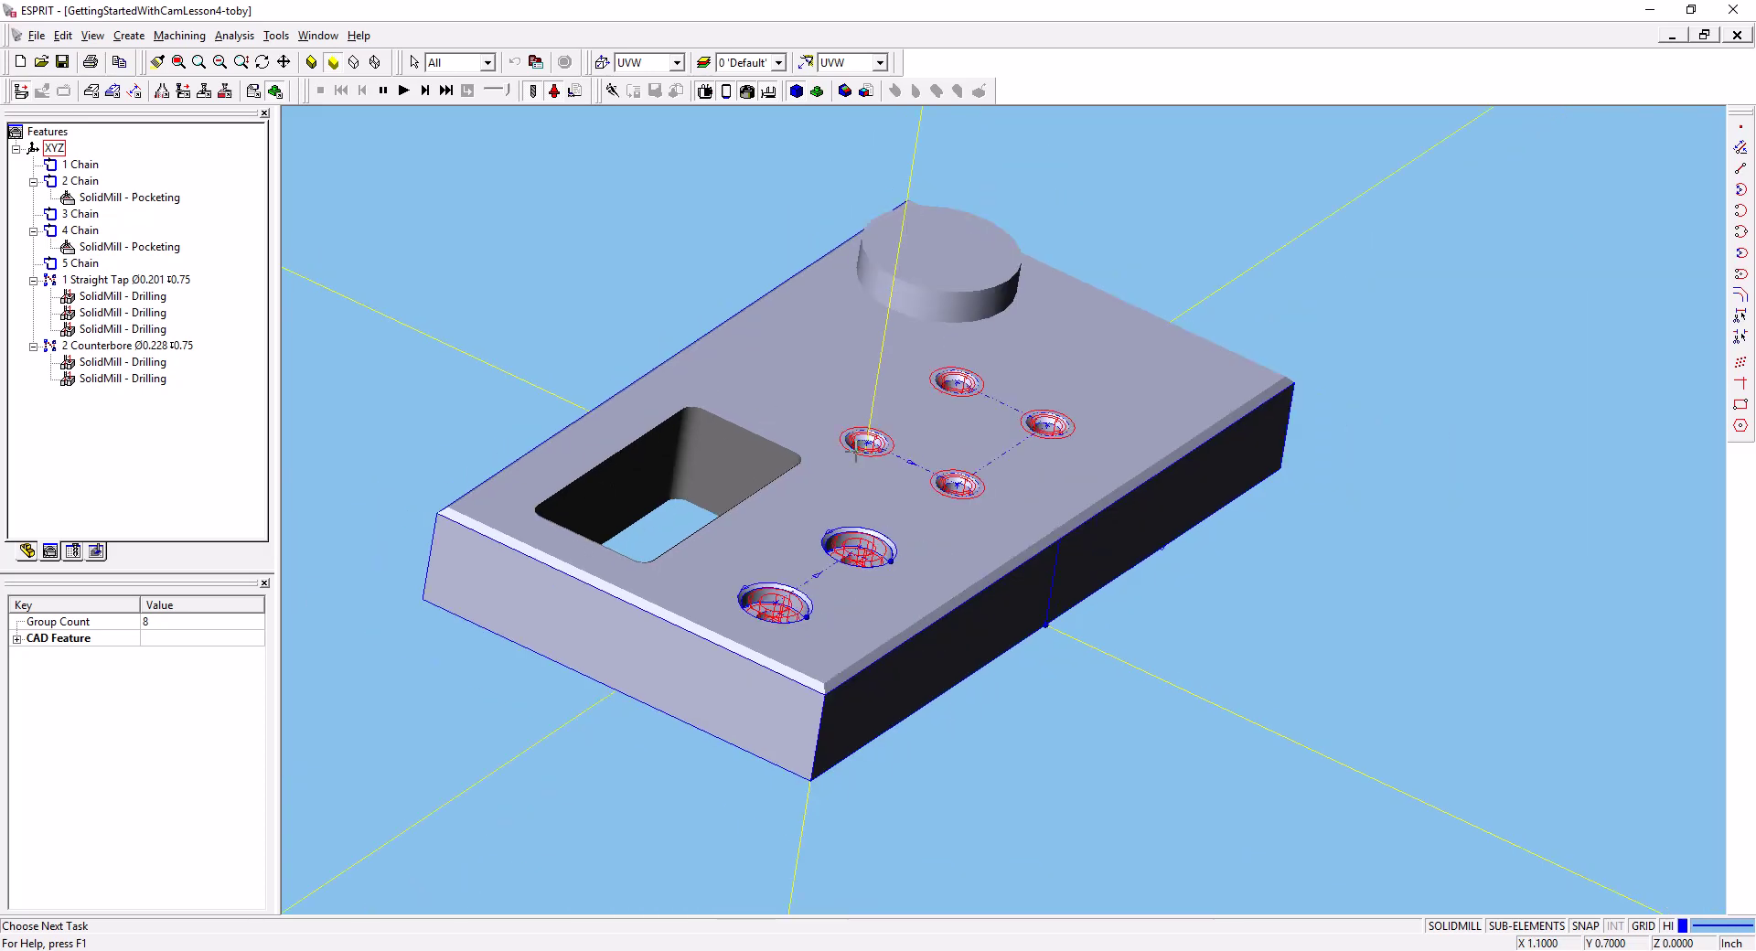
left_click(113, 90)
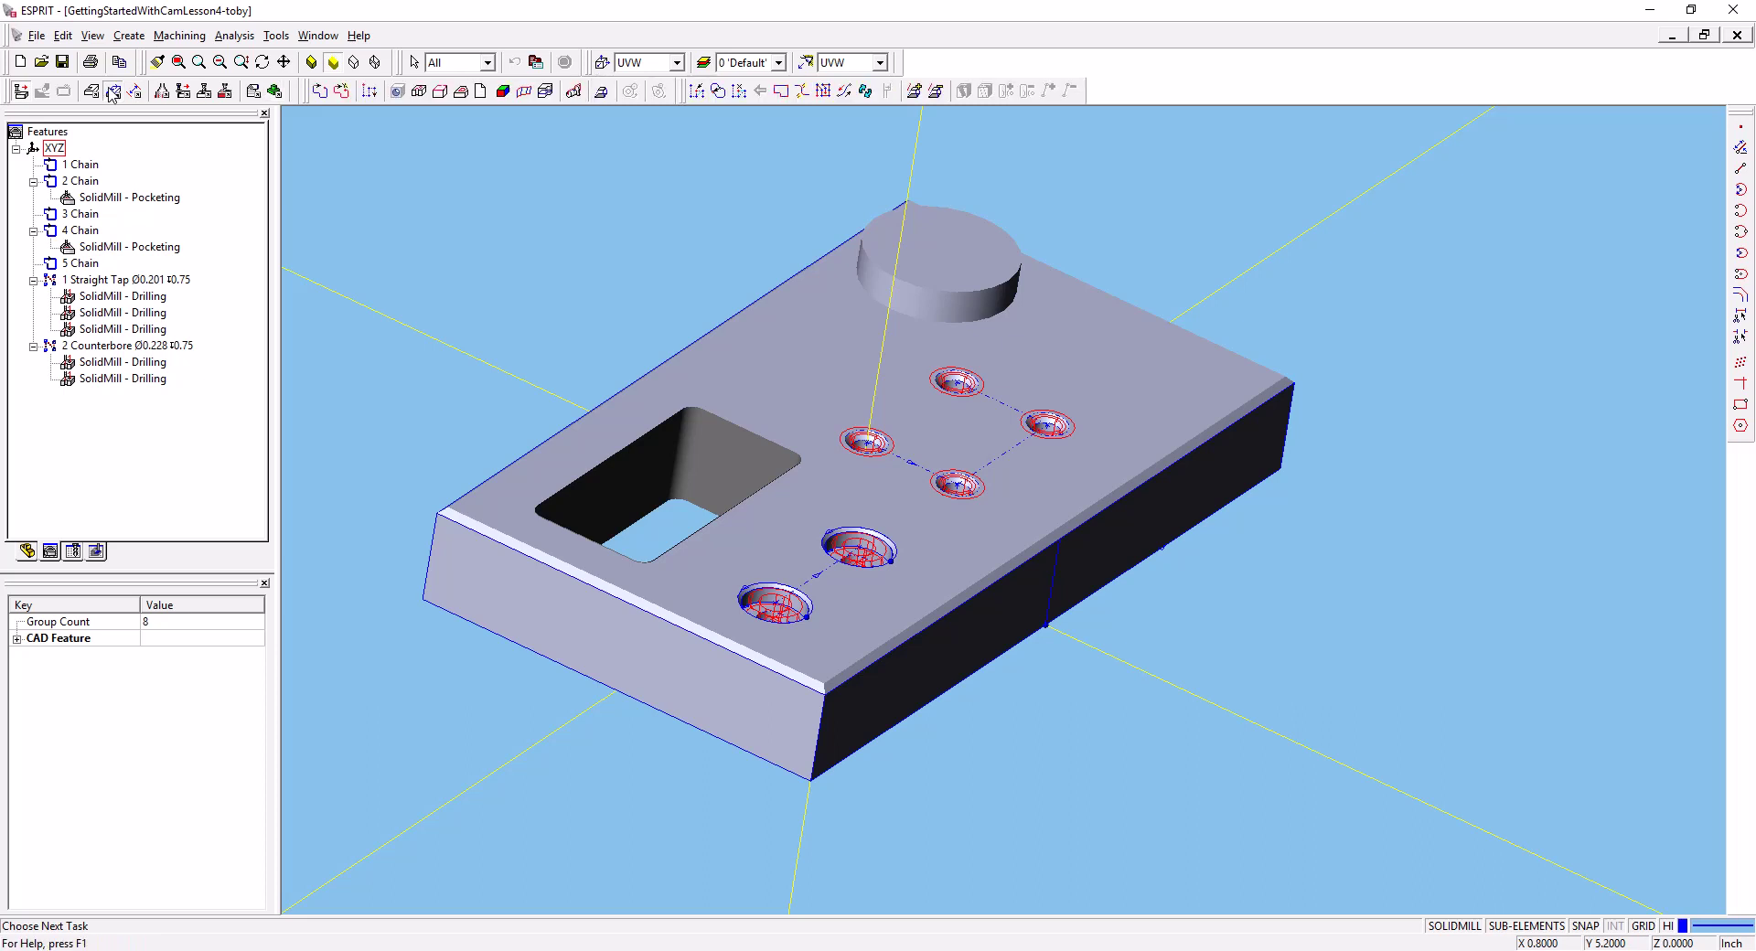
left_click(342, 92)
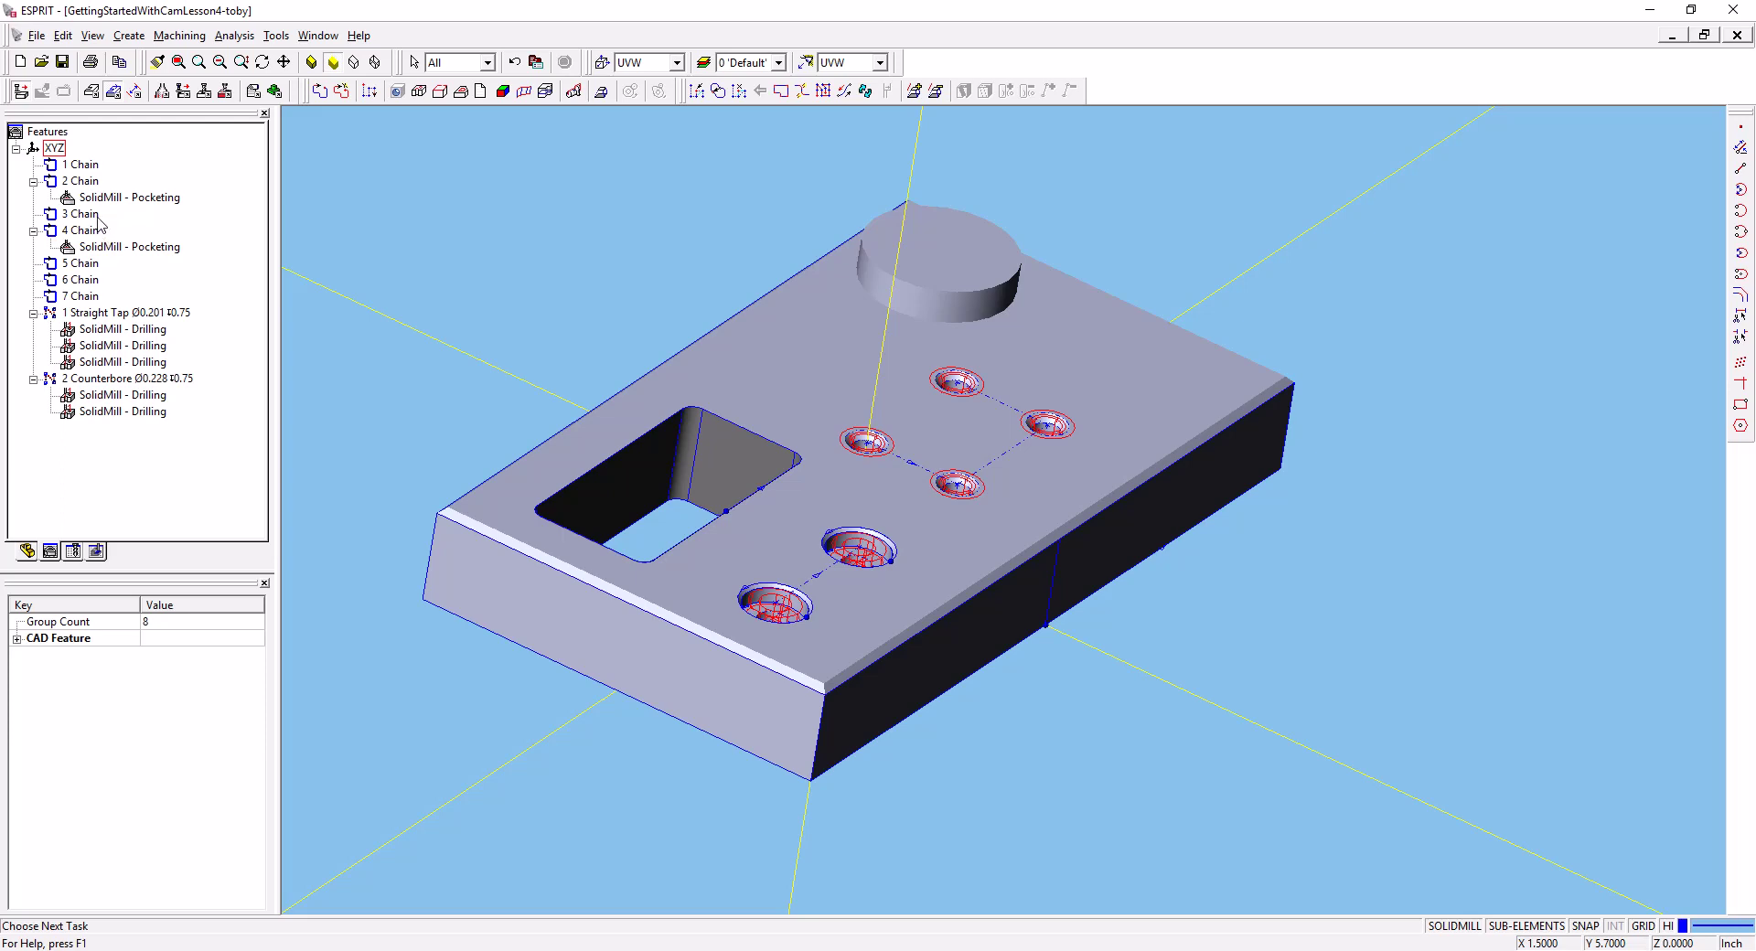
Start a SolidMill pocketing operation on 7 Chain with 3/8 EM as the rough tool
left_click(83, 297)
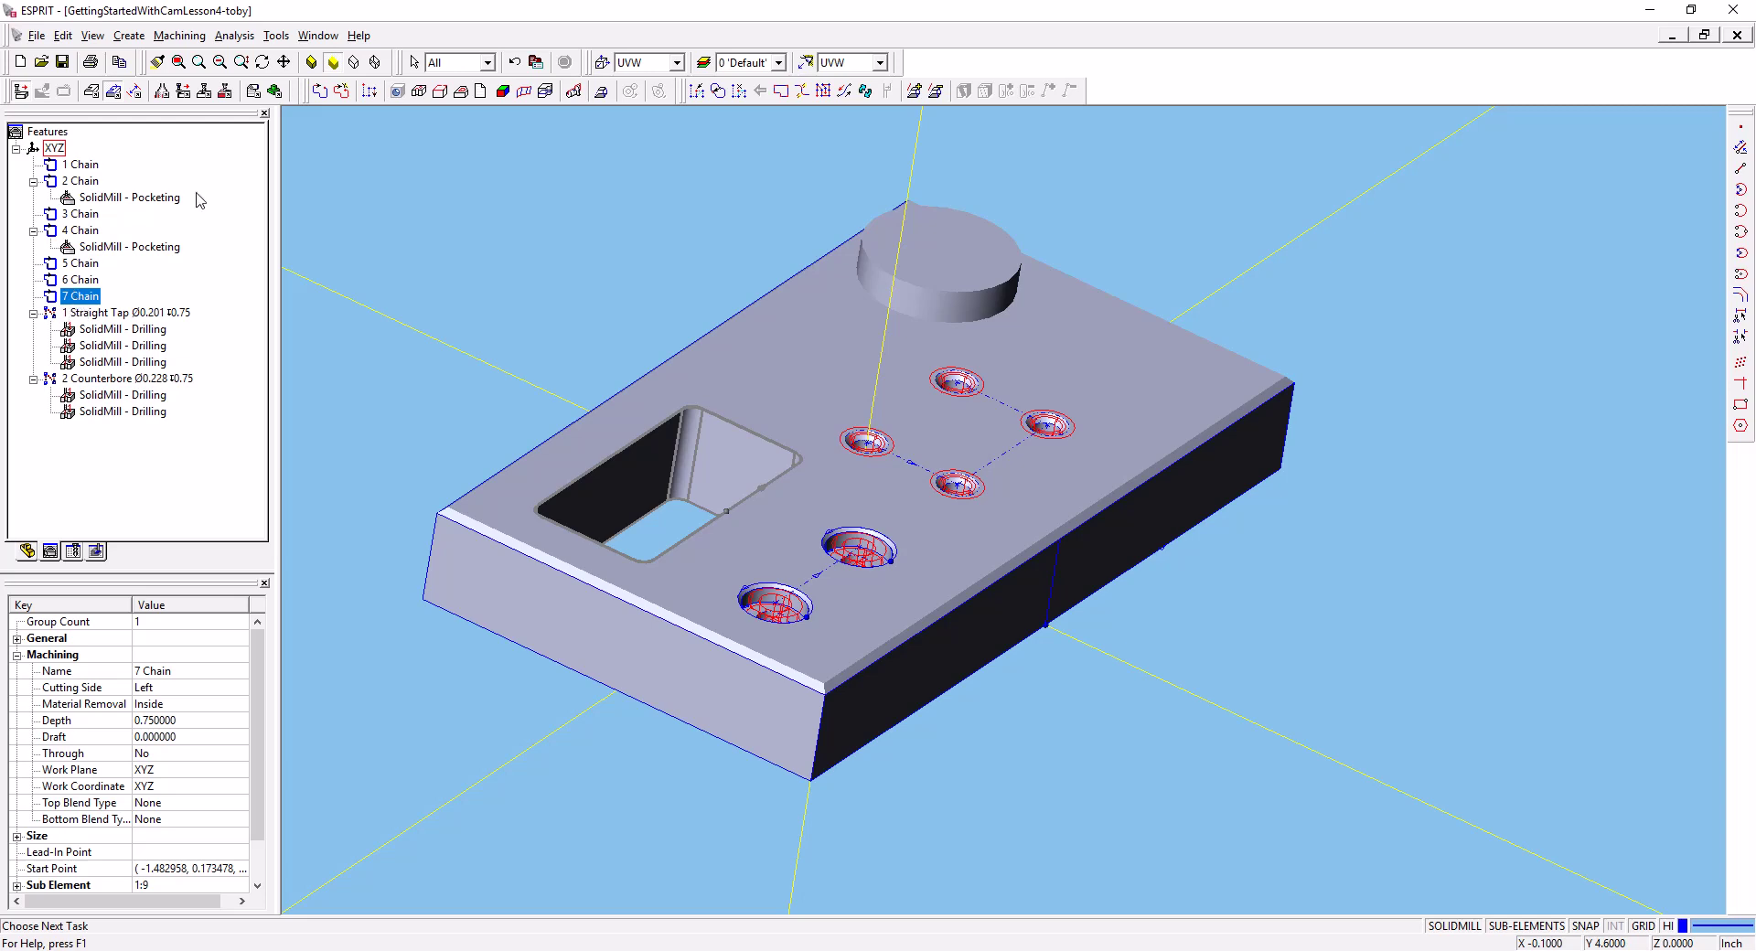
left_click(183, 93)
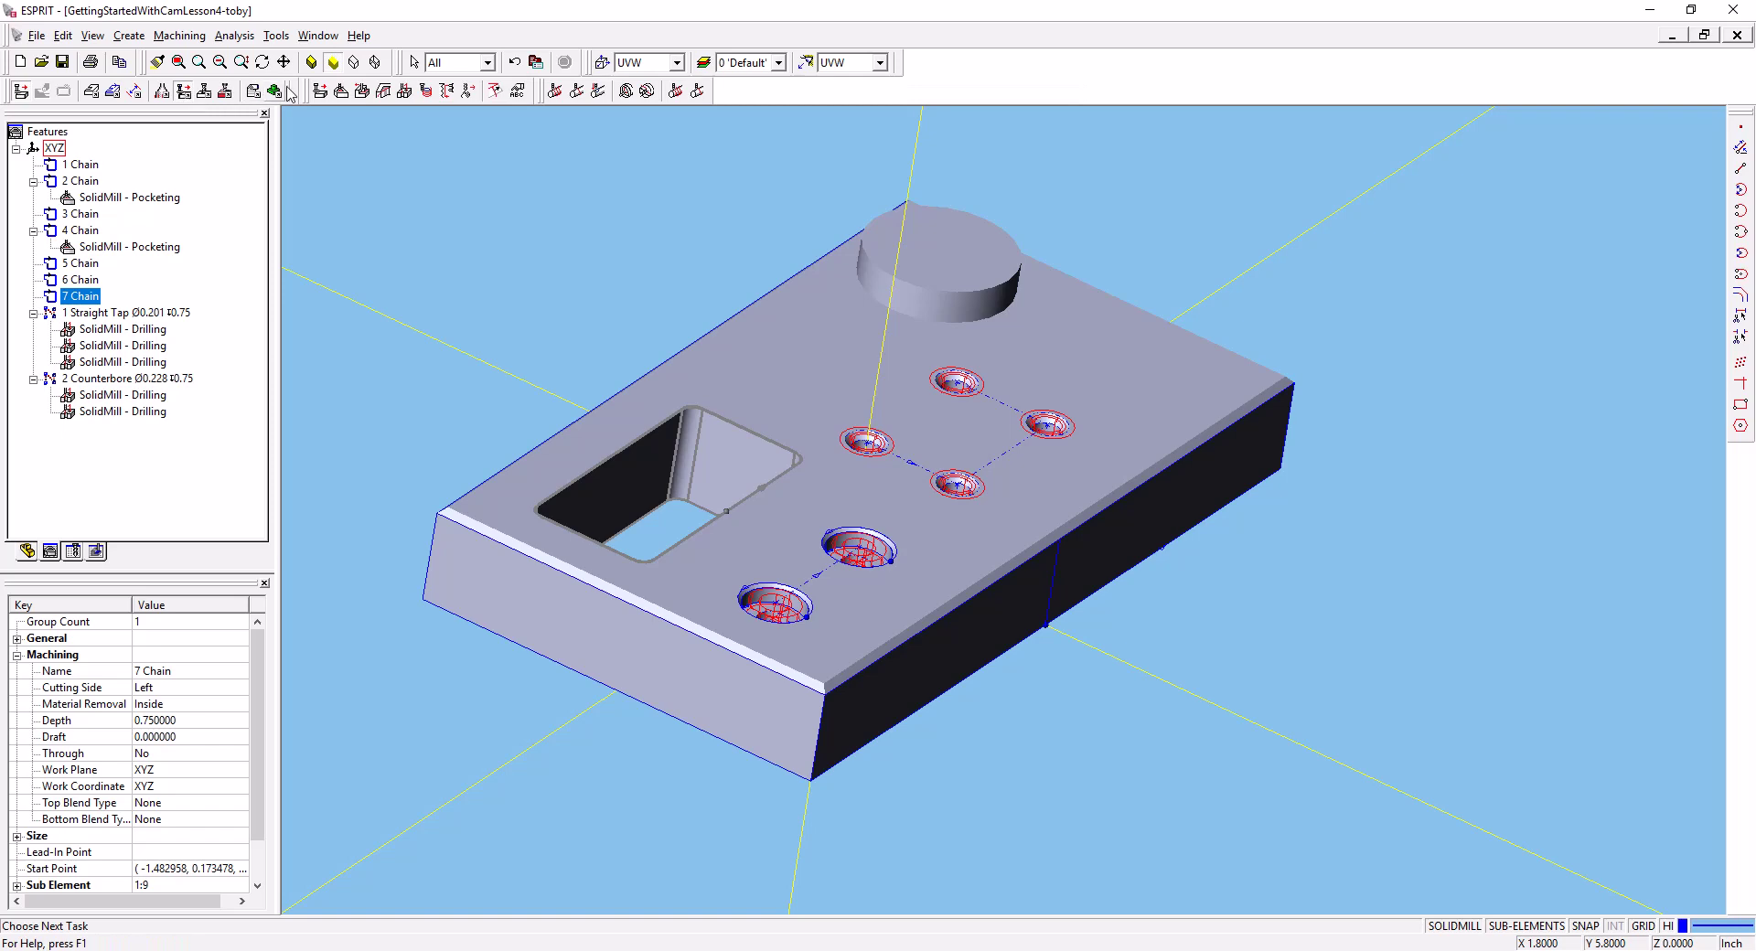
left_click(341, 92)
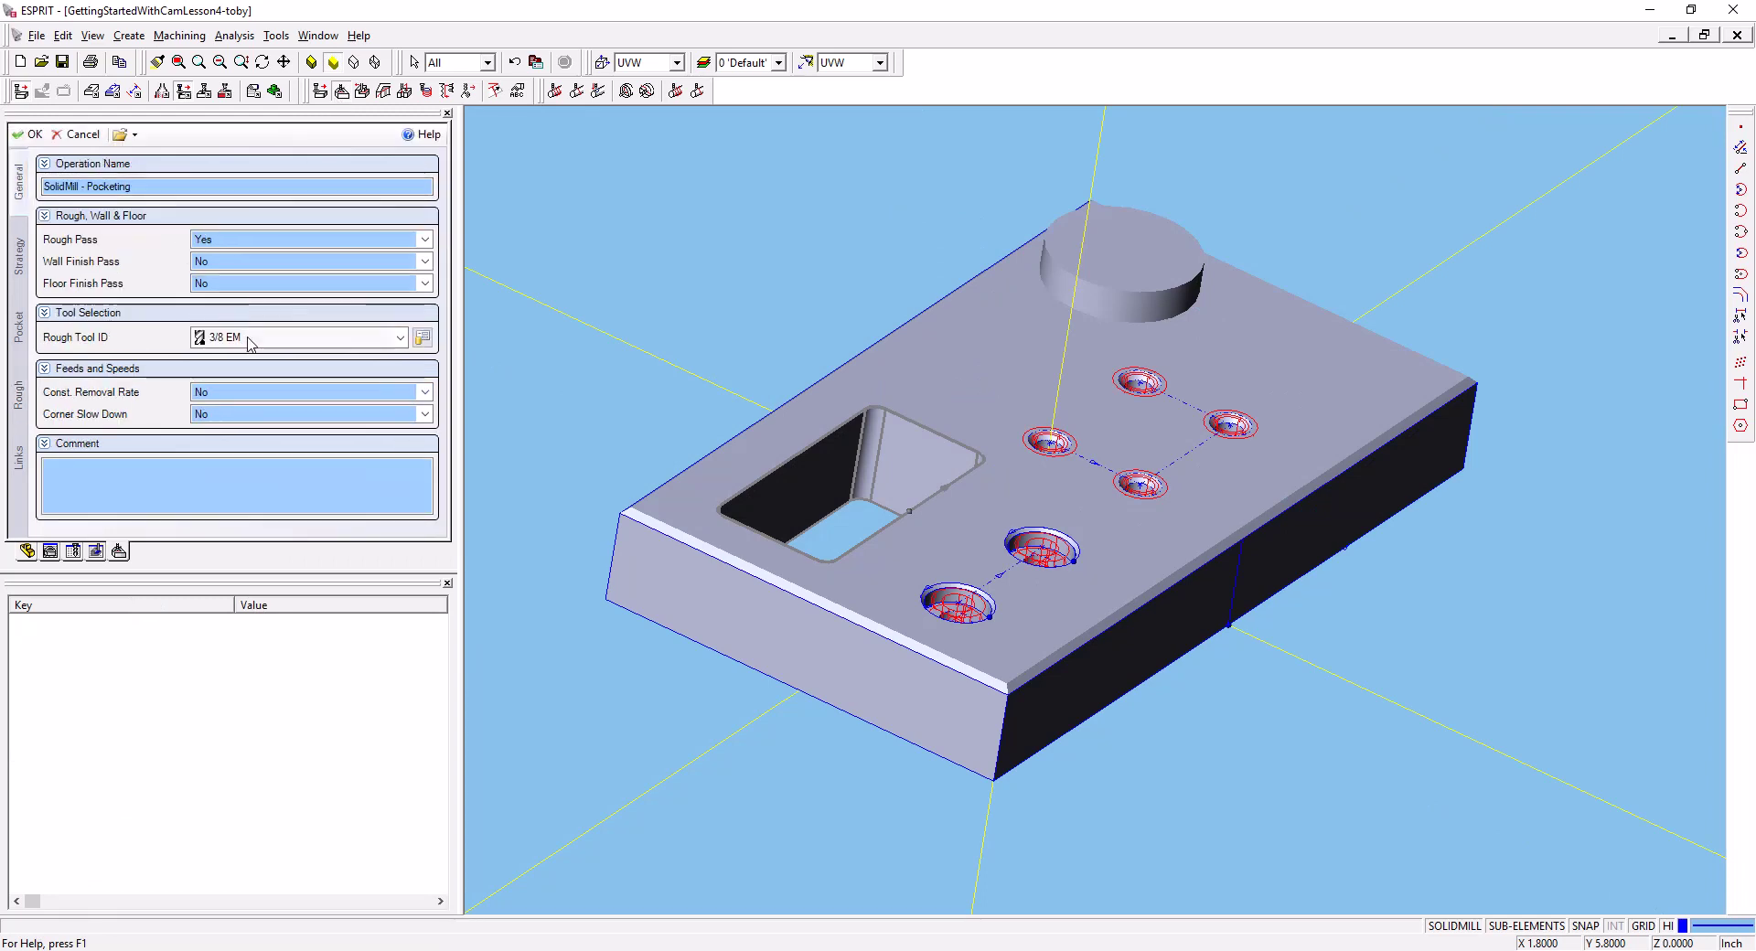
left_click(253, 339)
left_click(257, 395)
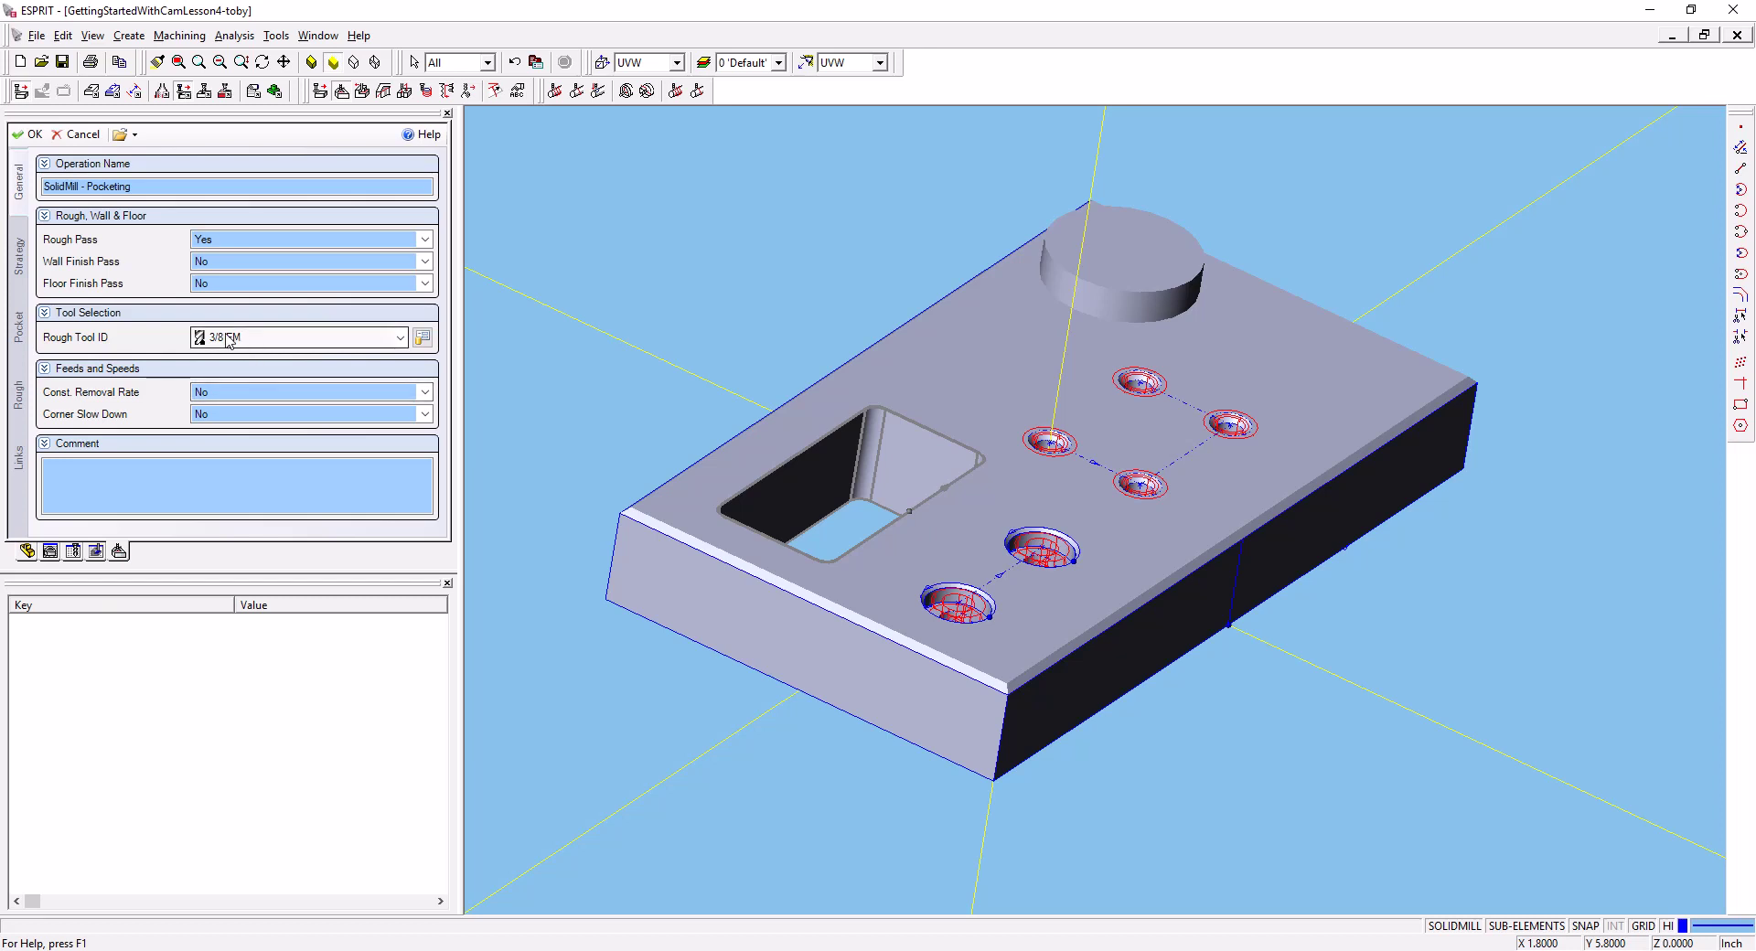
Set both Spiral Move and Morph Move to Yes in the pocketing strategy
left_click(20, 260)
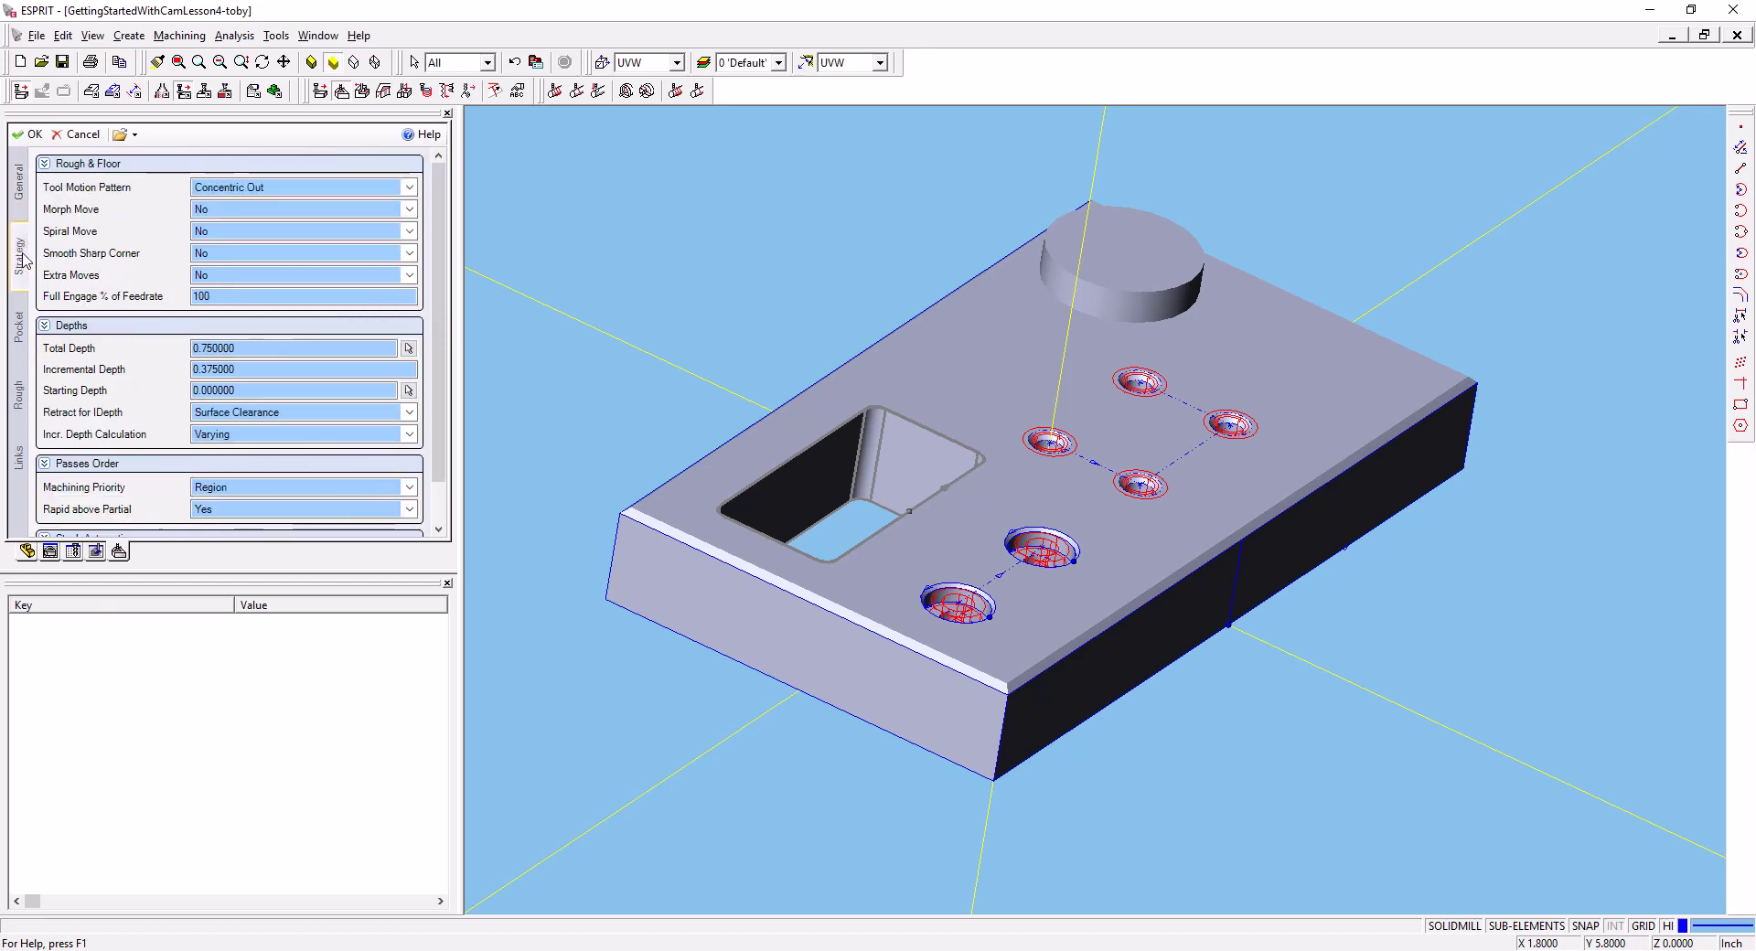
left_click(219, 232)
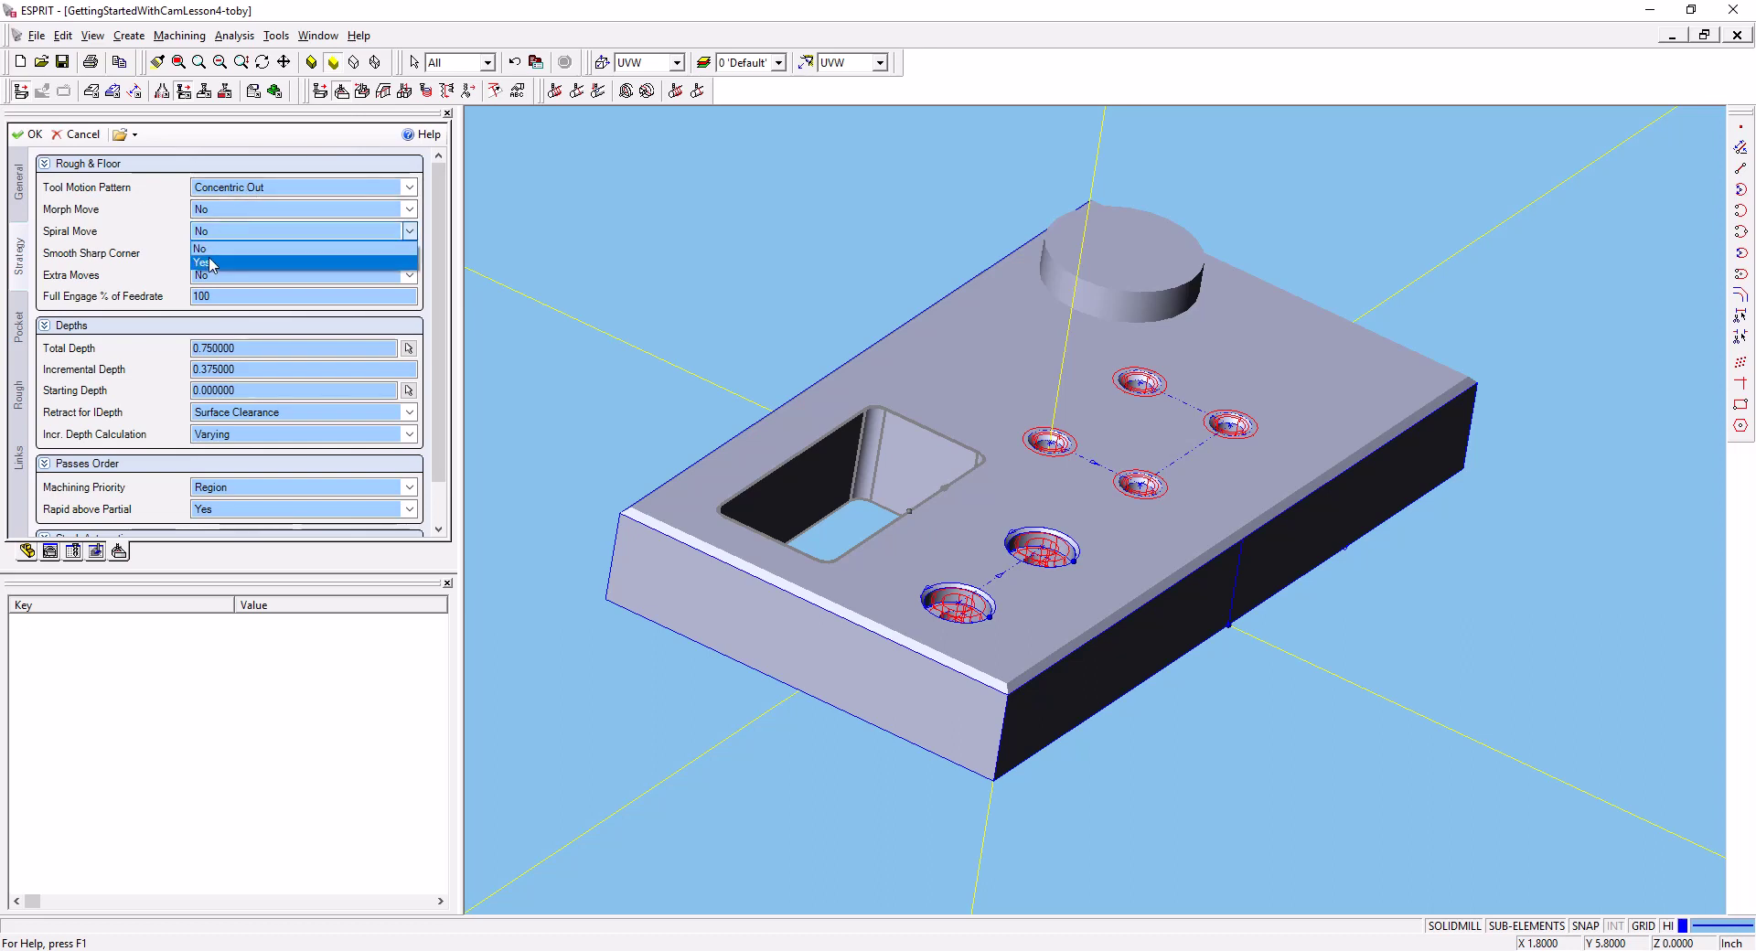
left_click(214, 266)
left_click(219, 210)
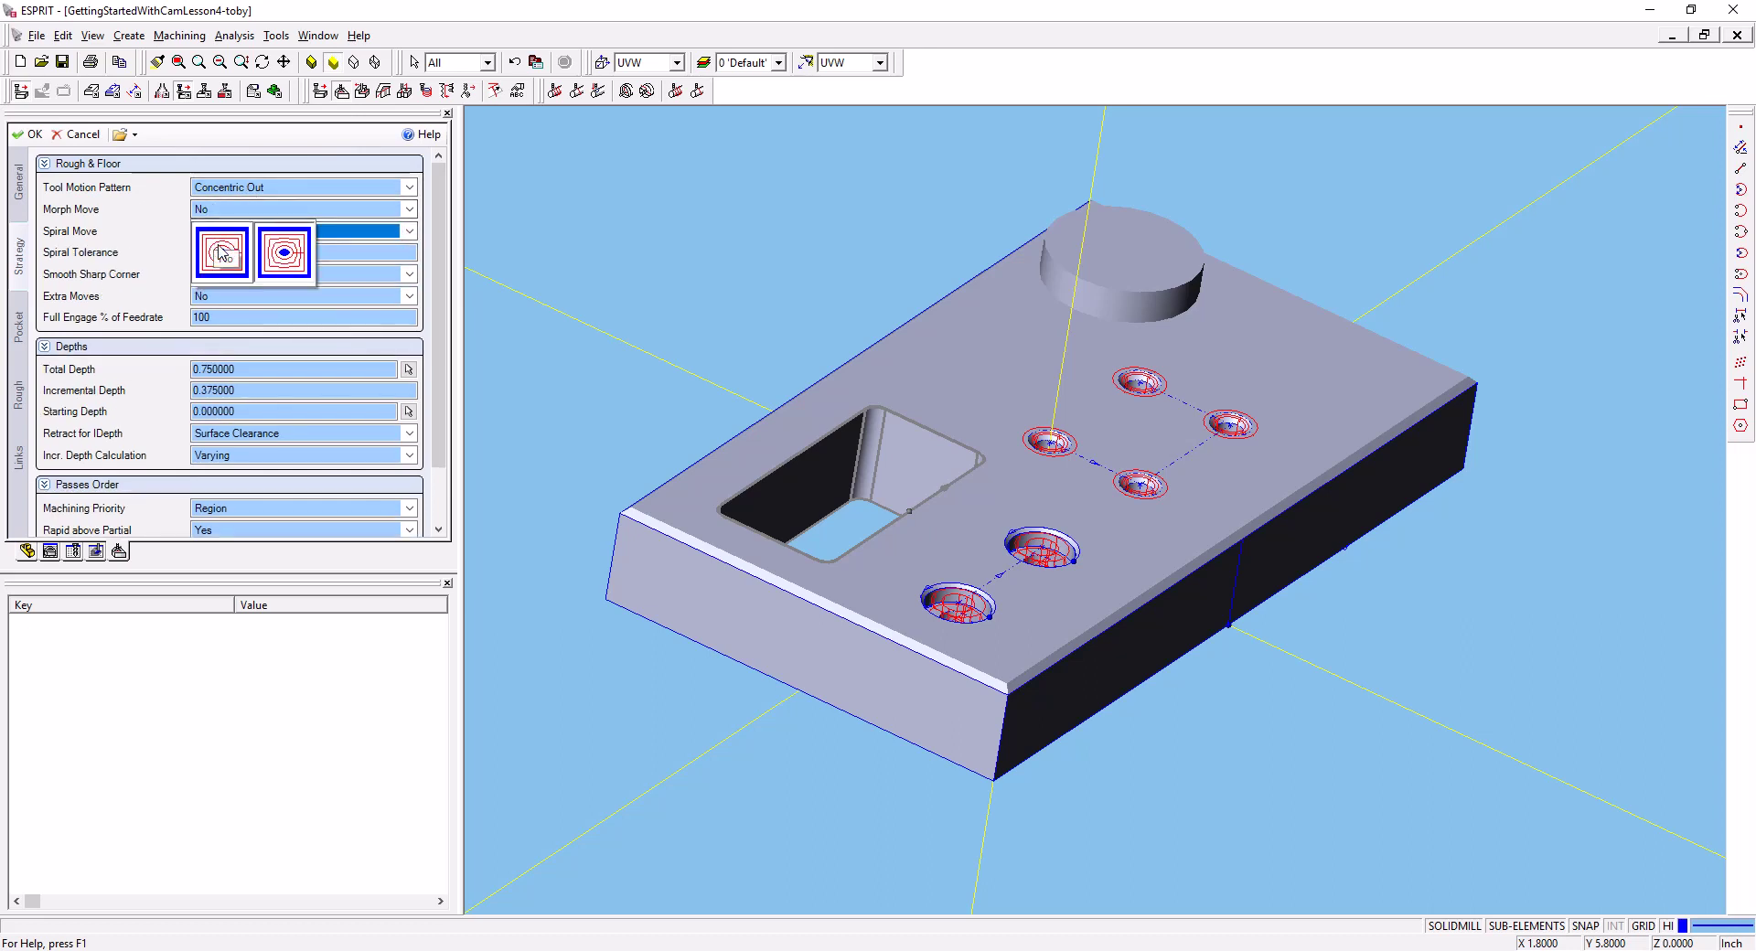
left_click(229, 210)
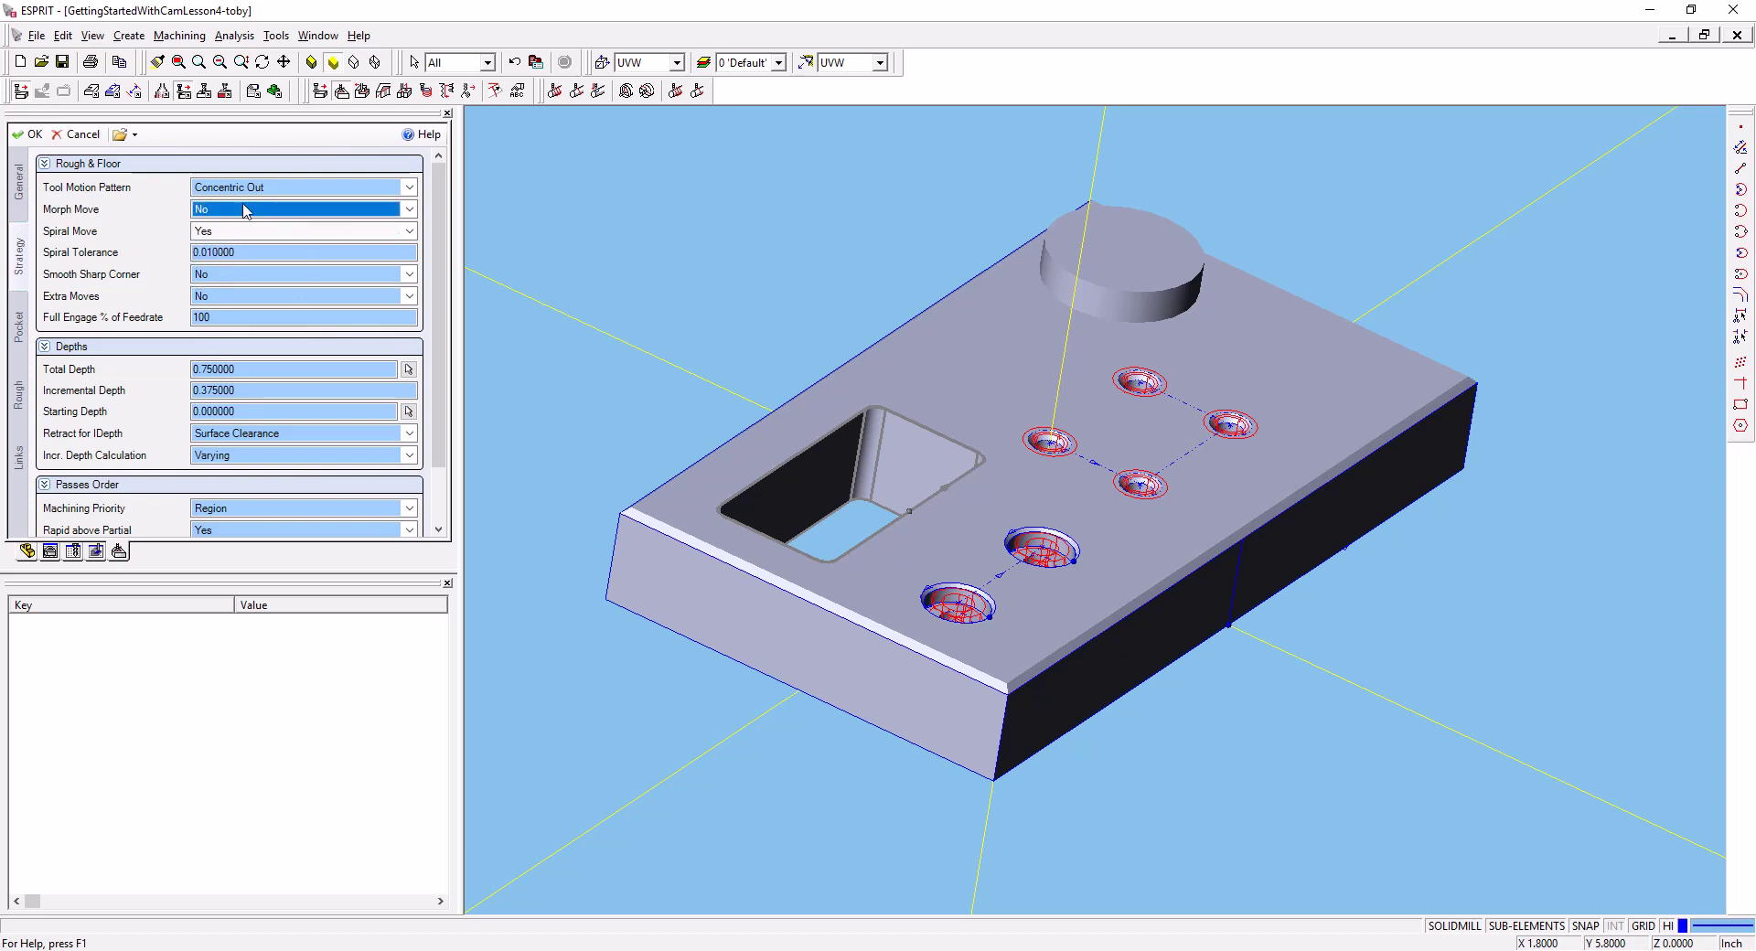
left_click(271, 249)
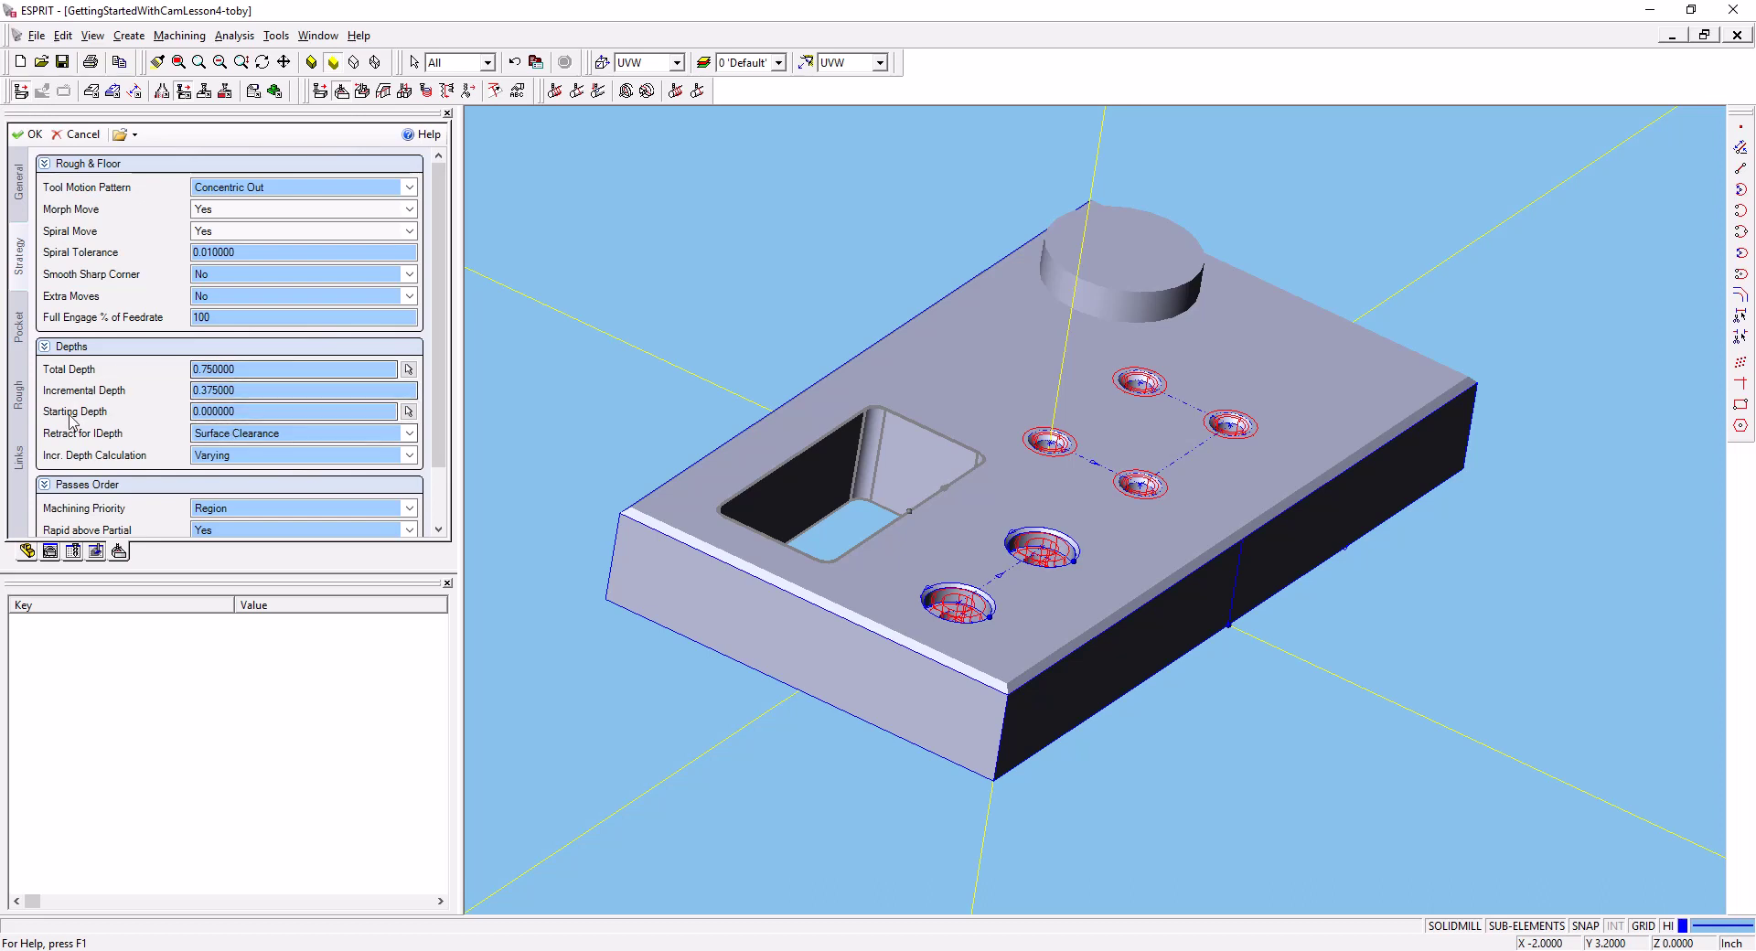
Set the roughing cut speed to 6000 RPM
left_click(20, 329)
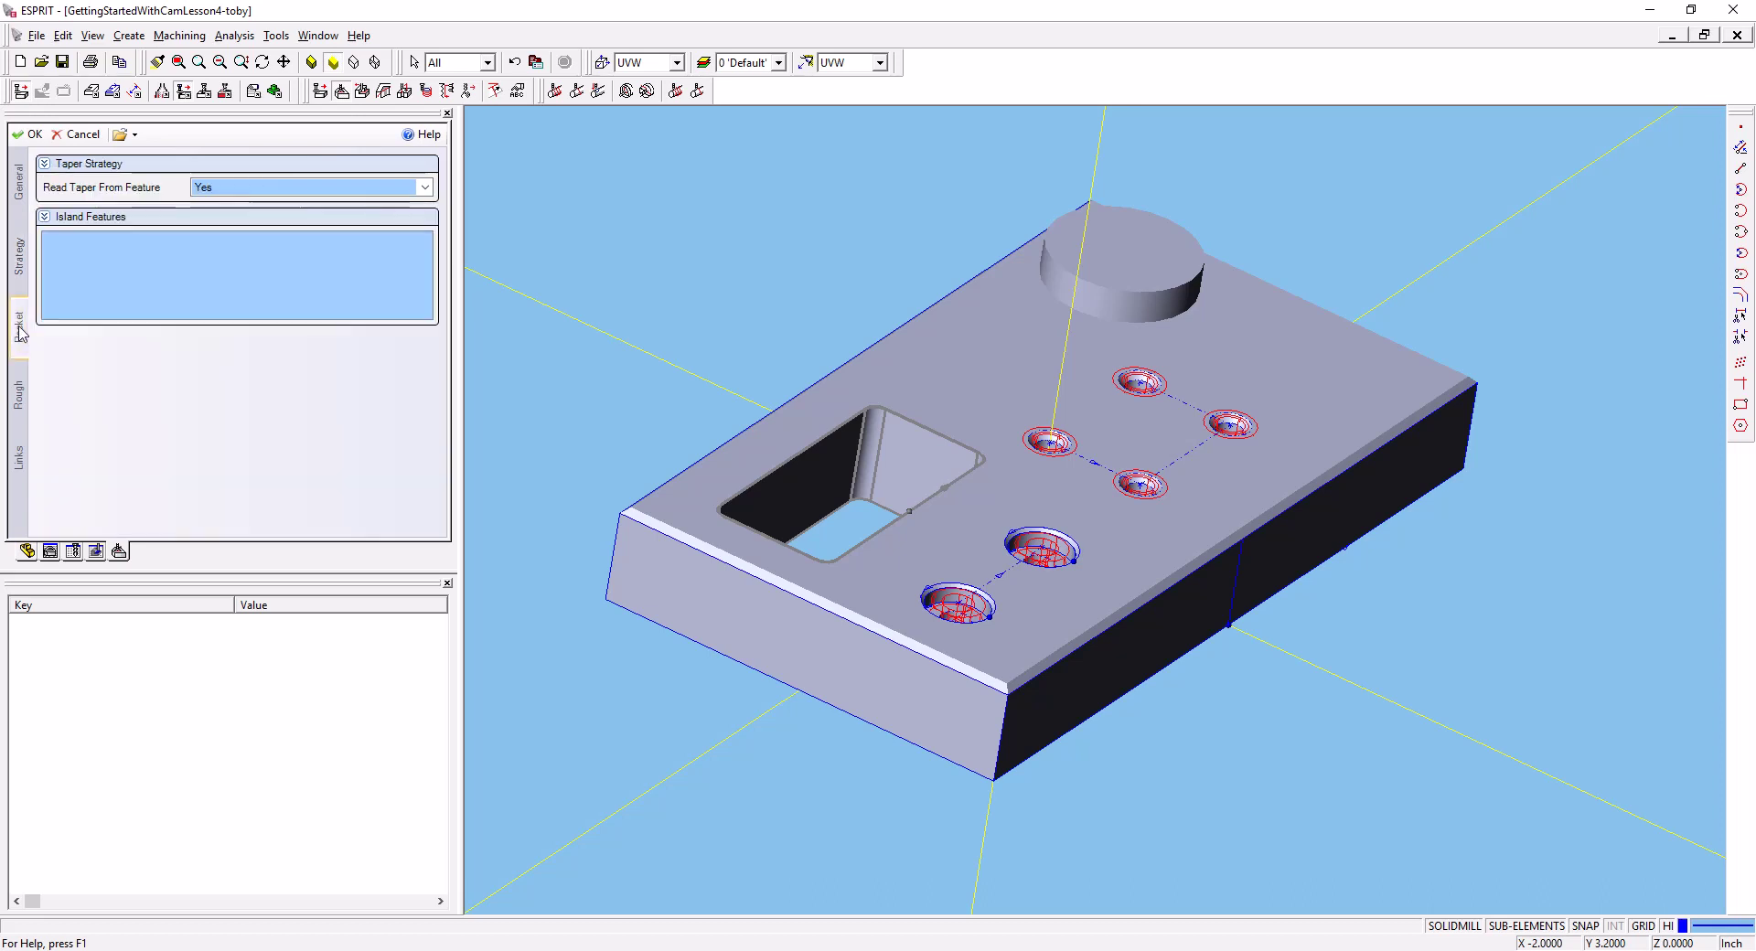
left_click(21, 402)
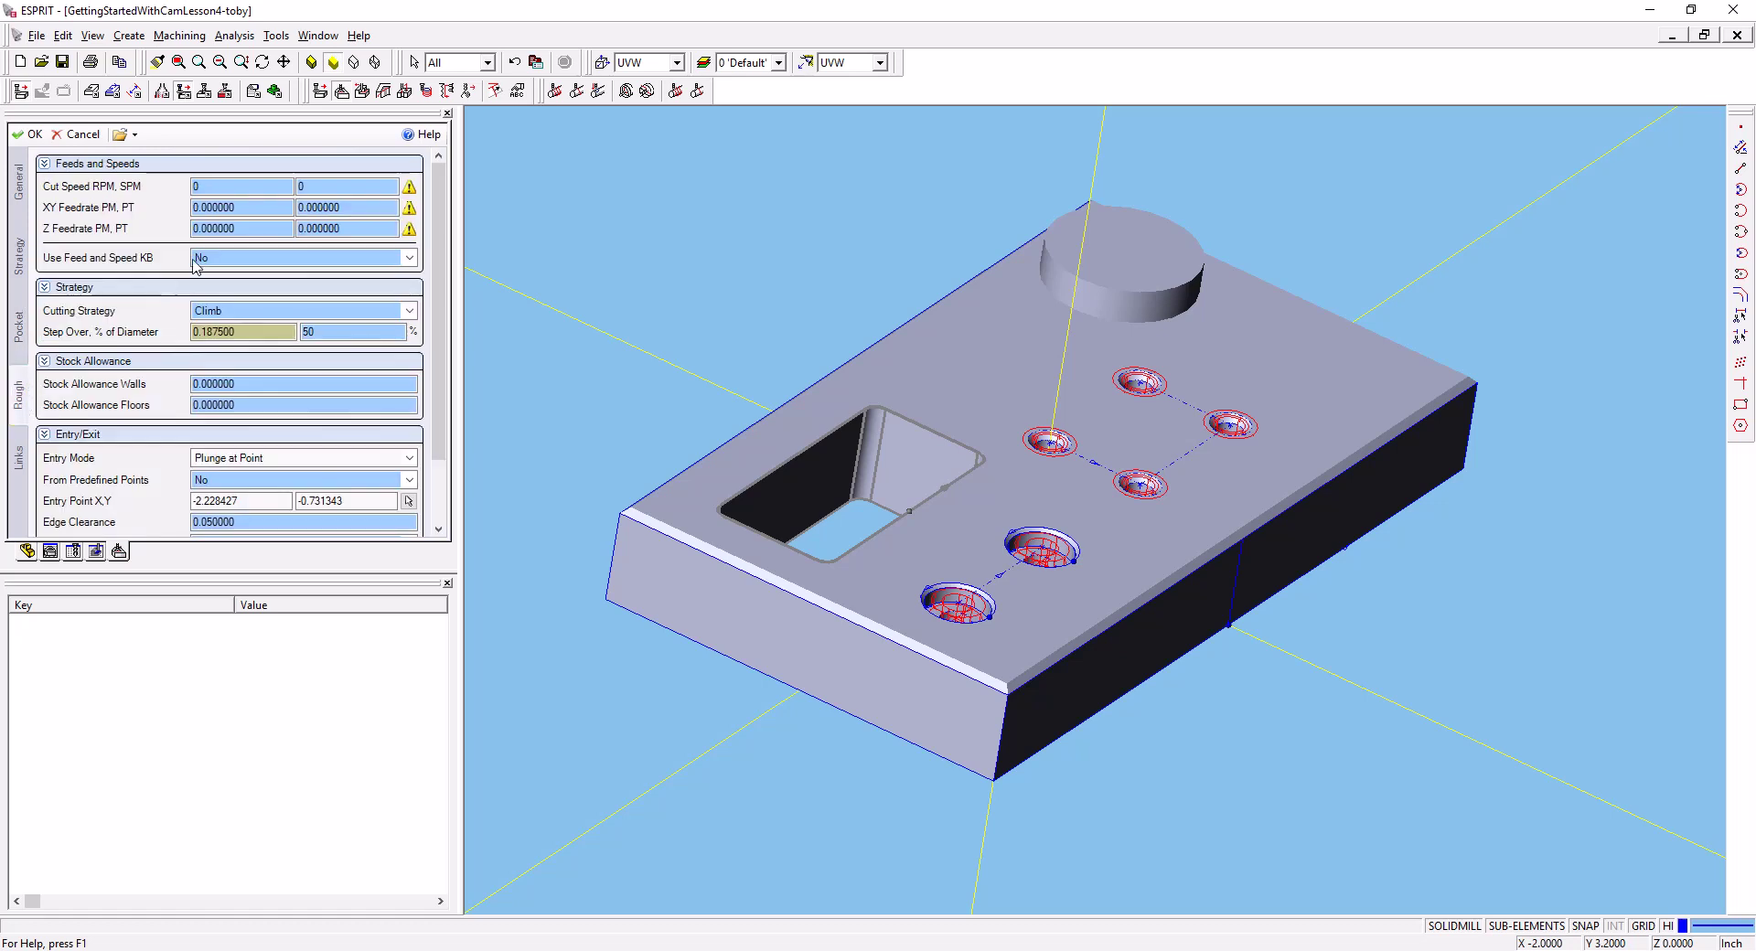
left_click(237, 184)
double_click(236, 186)
left_click(310, 184)
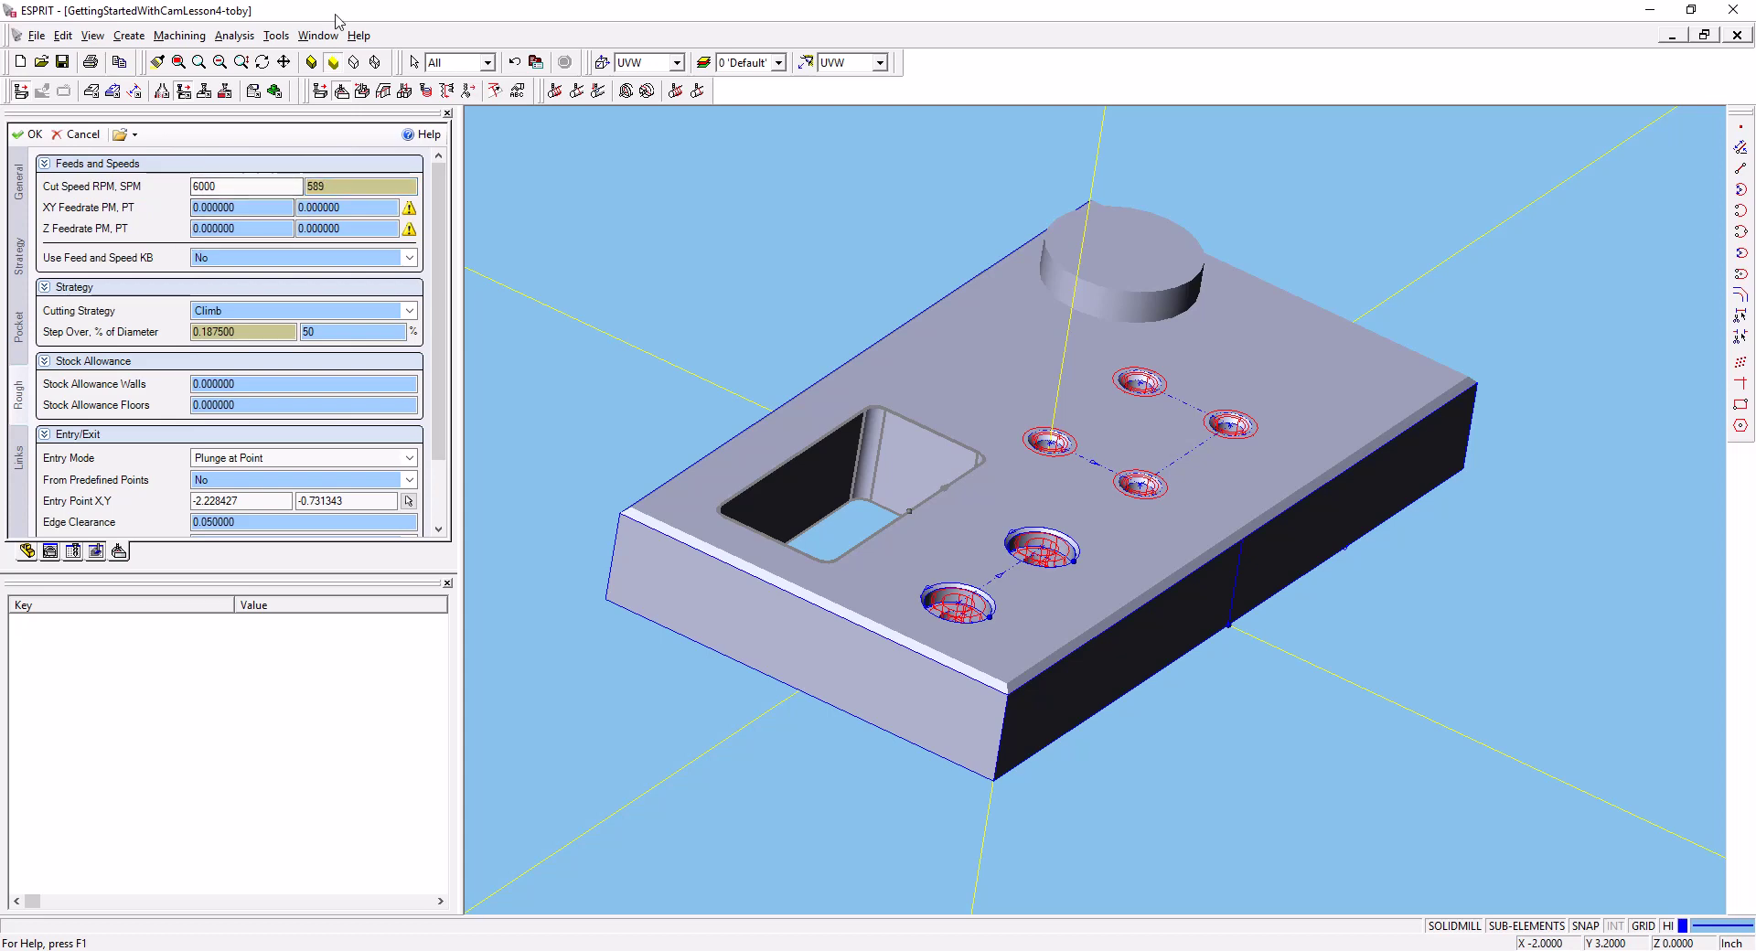
Switch to the browser and look up the 3/8" endmill's application data in the Manufacturing Labs table of endmills for non-ferrous materials
mouse_move(290, 949)
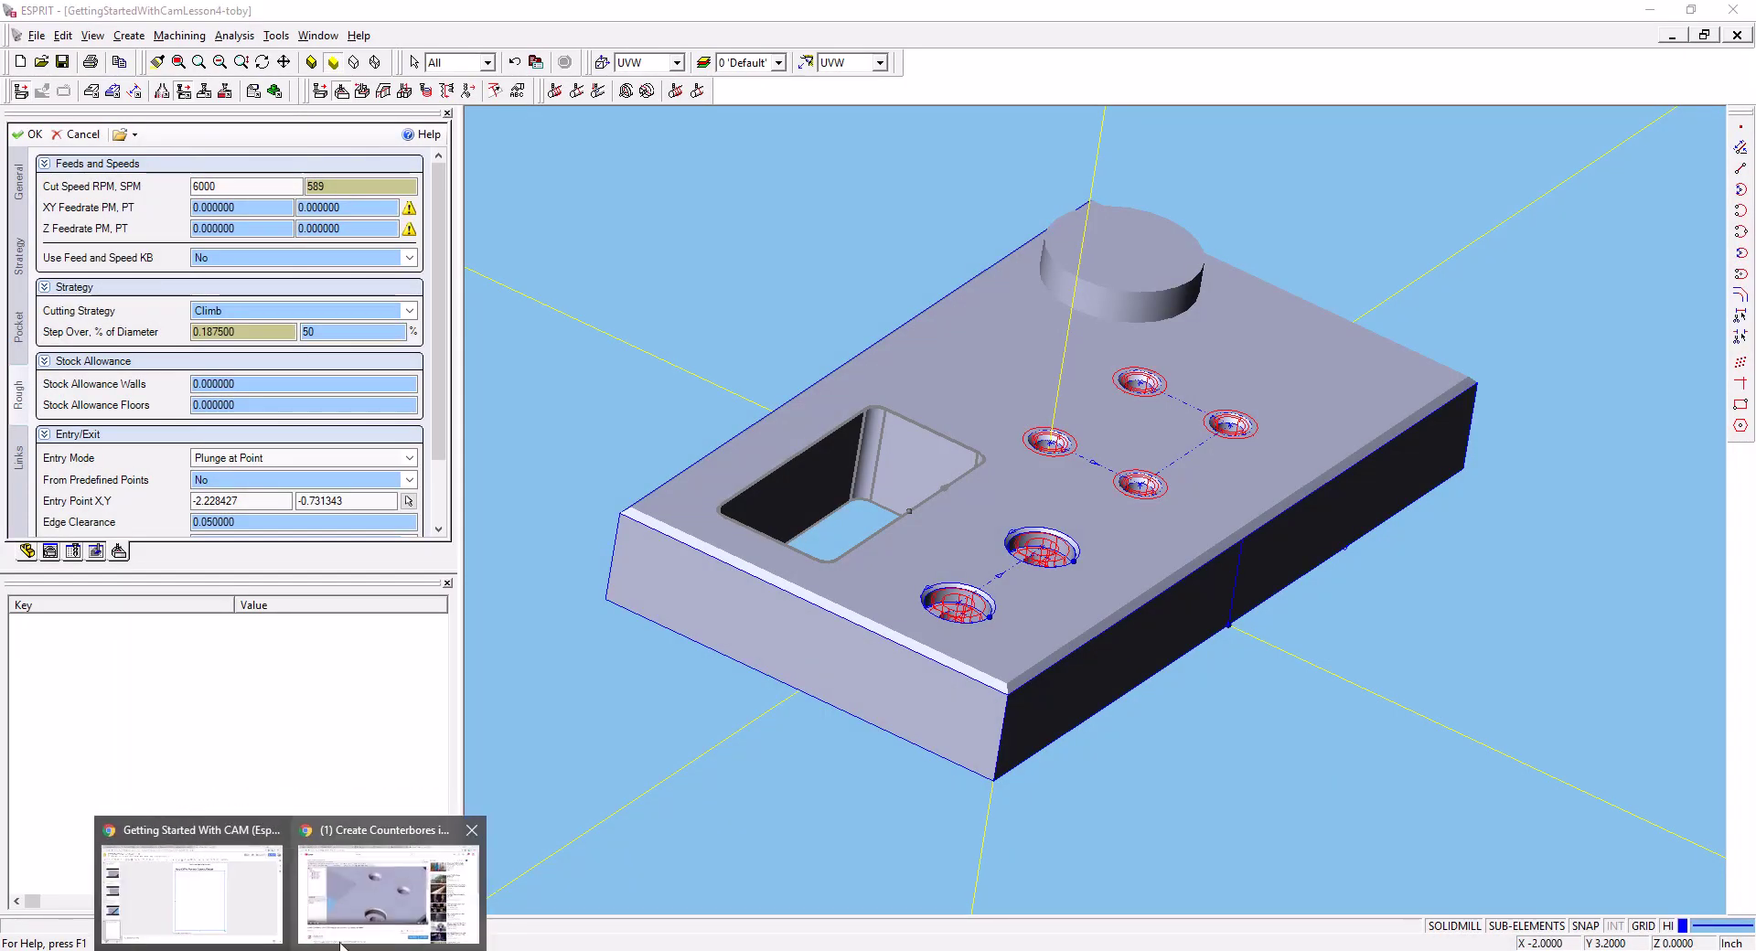
left_click(367, 895)
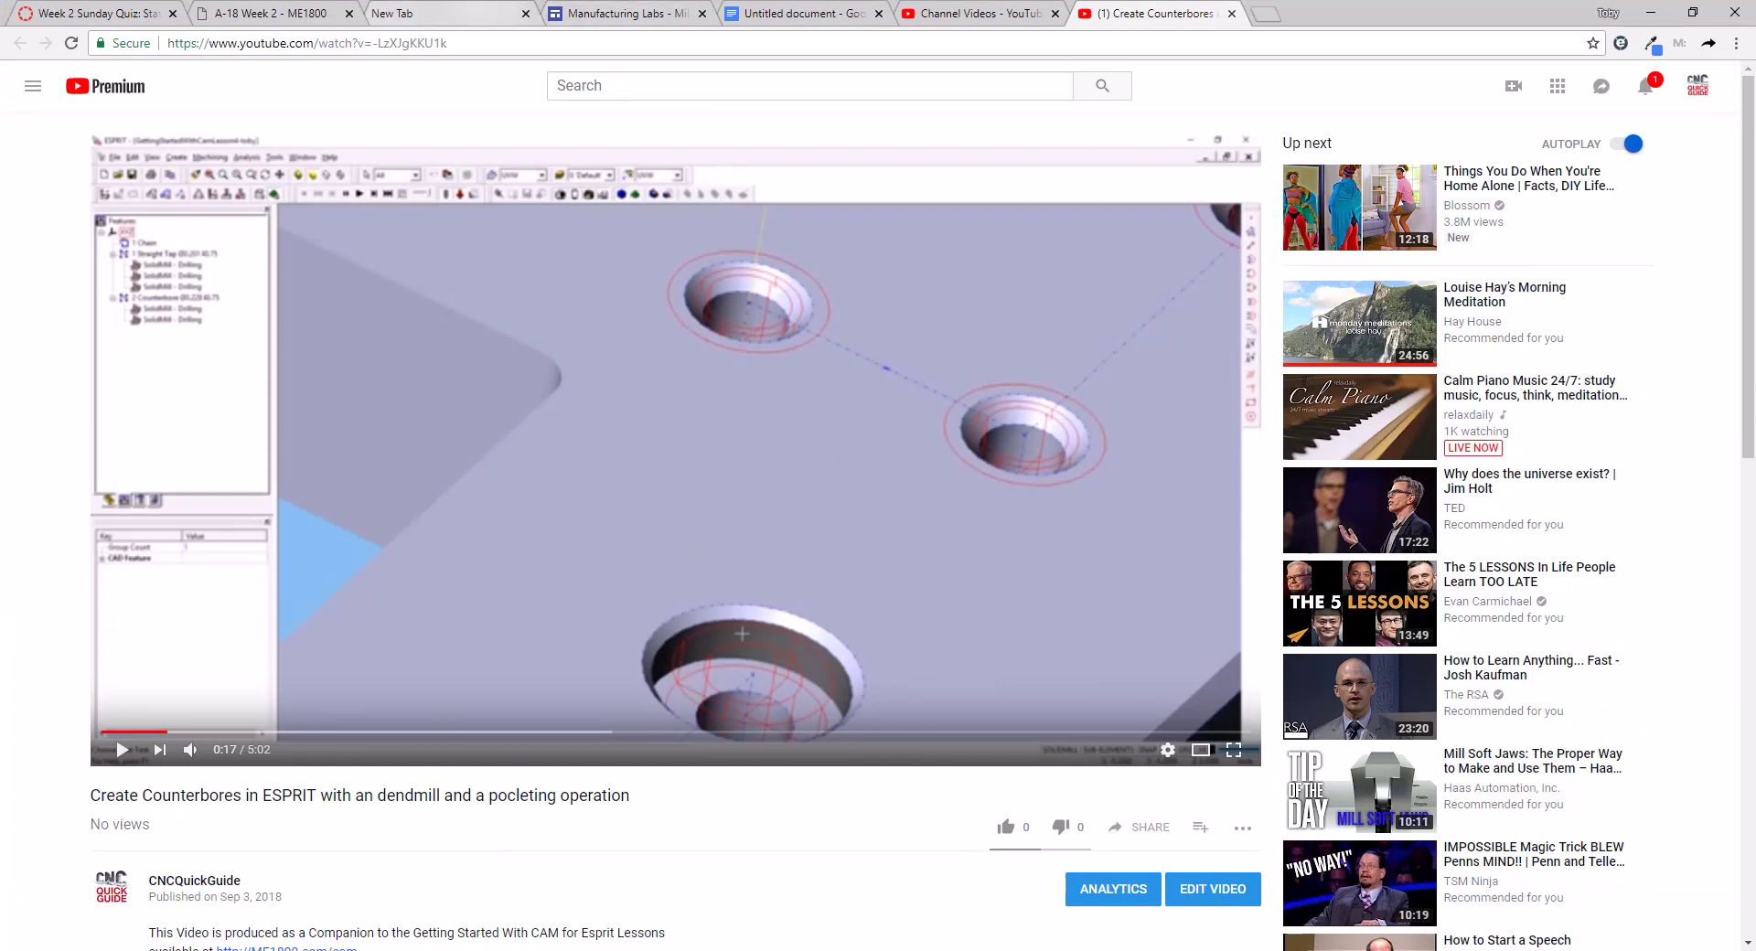
left_click(626, 13)
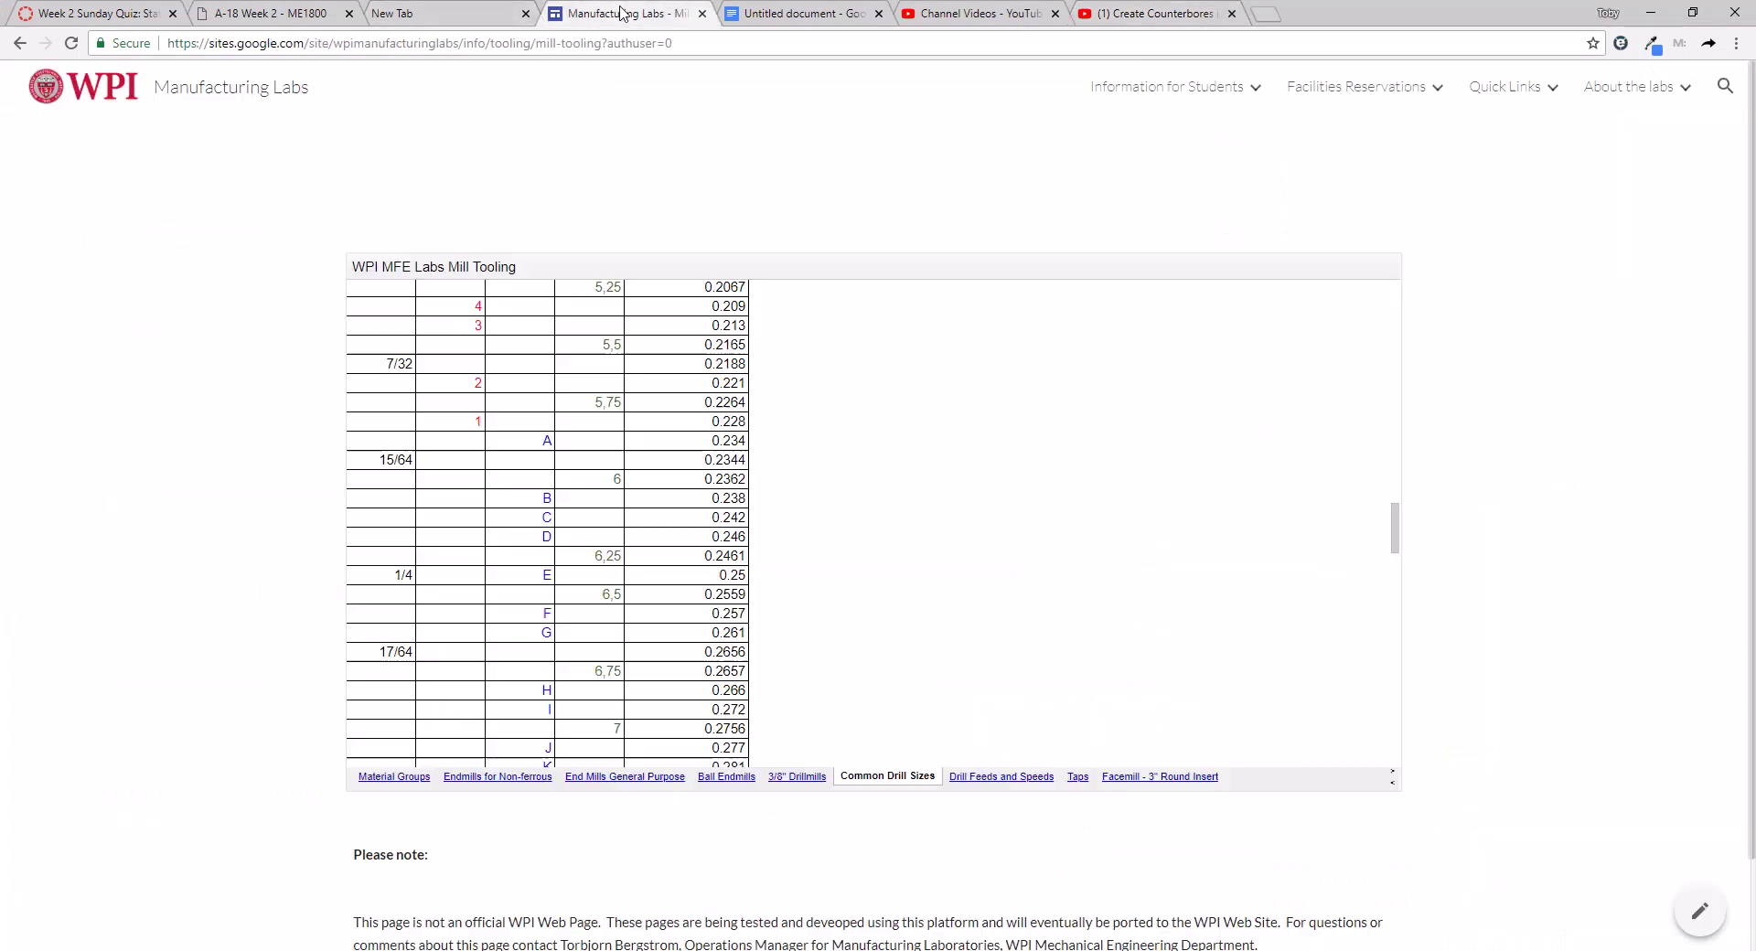
left_click(503, 776)
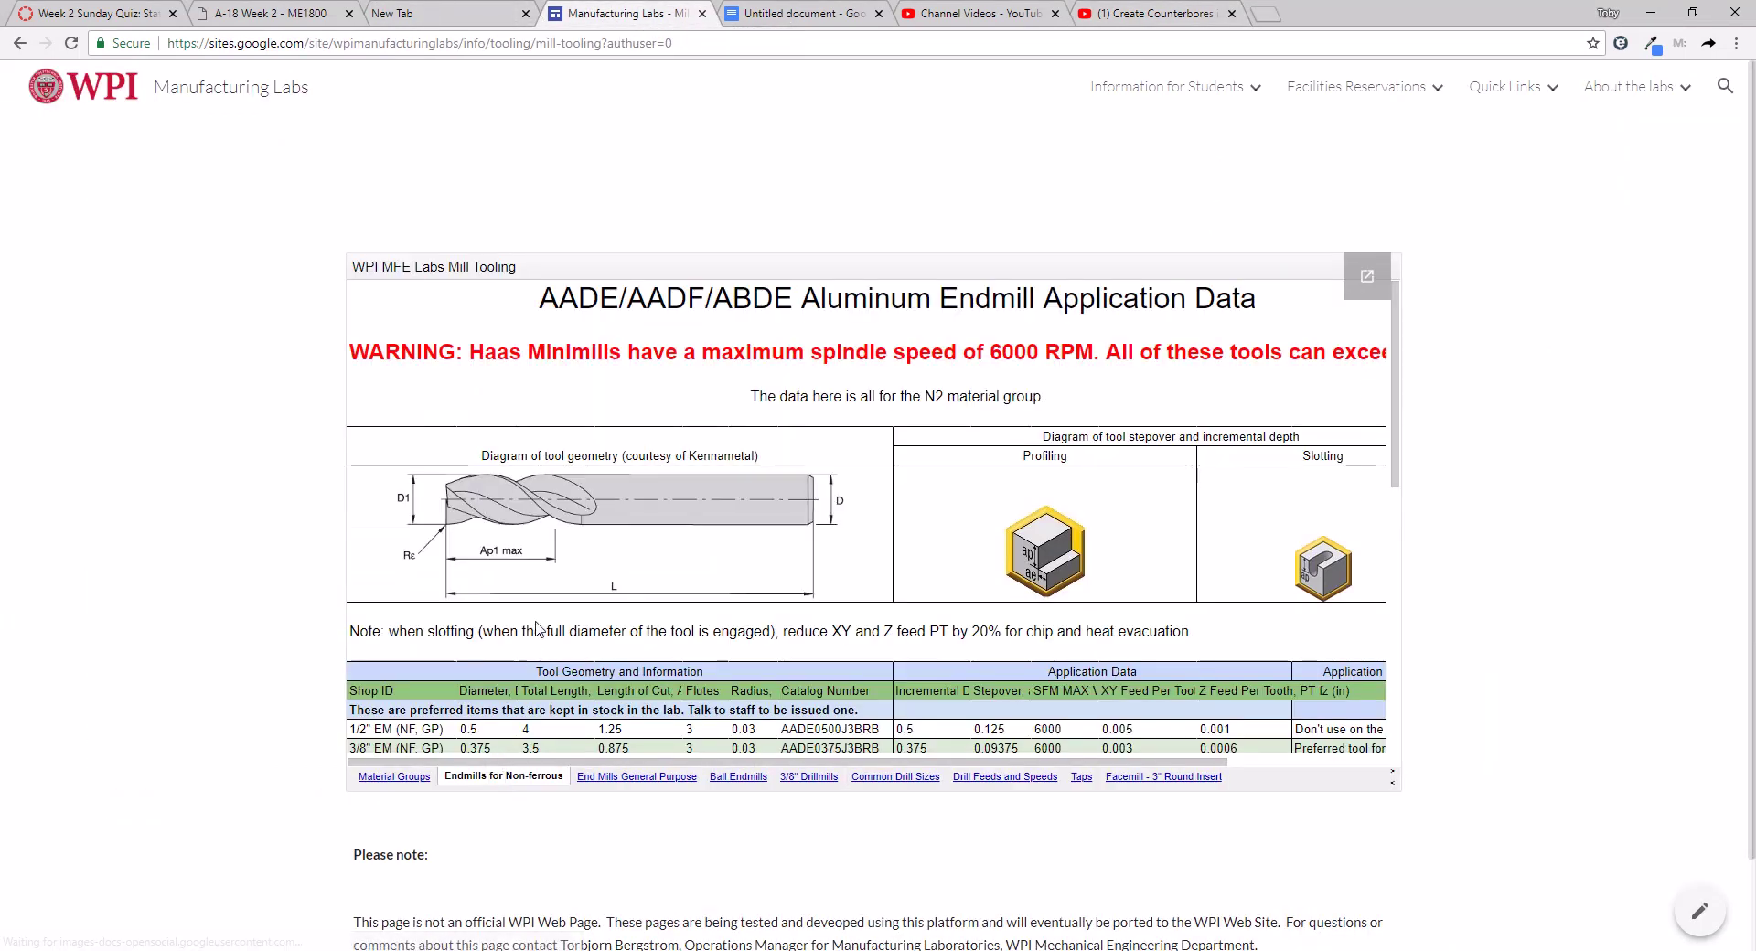
scroll(539, 623, "down", 2)
scroll(539, 623, "down", 1)
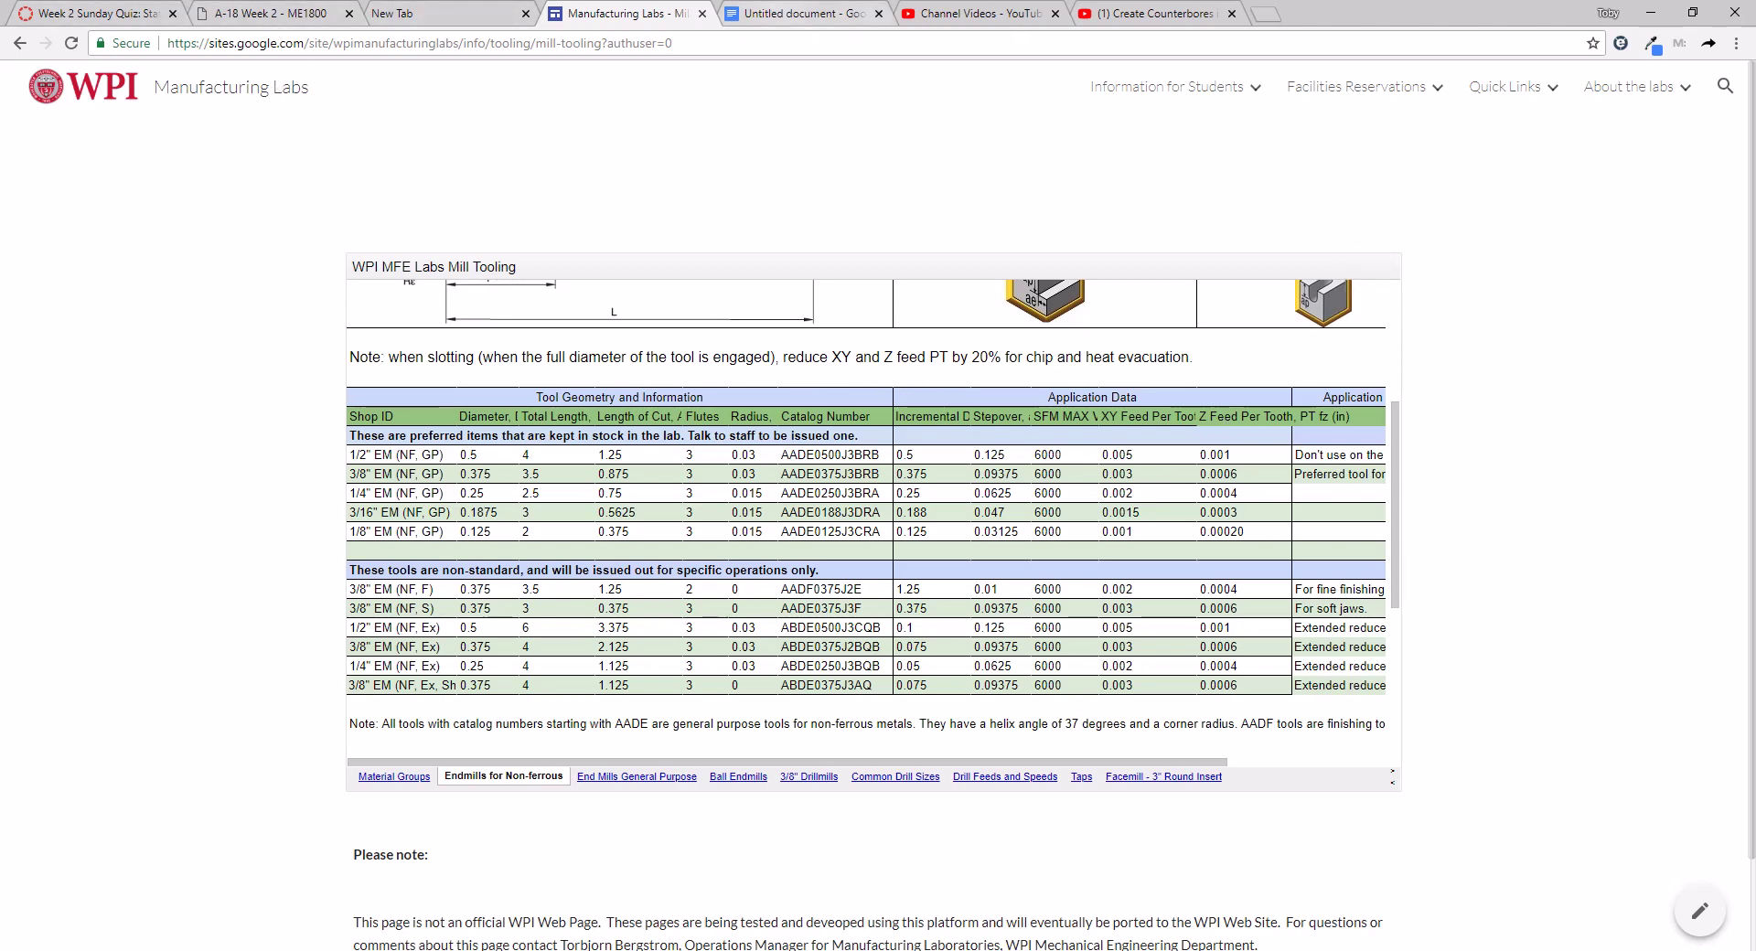
Switch back to ESPRIT and set the roughing feedrates per tooth to 0.003 for XY and 0.0006 for Z
key("alt+Tab")
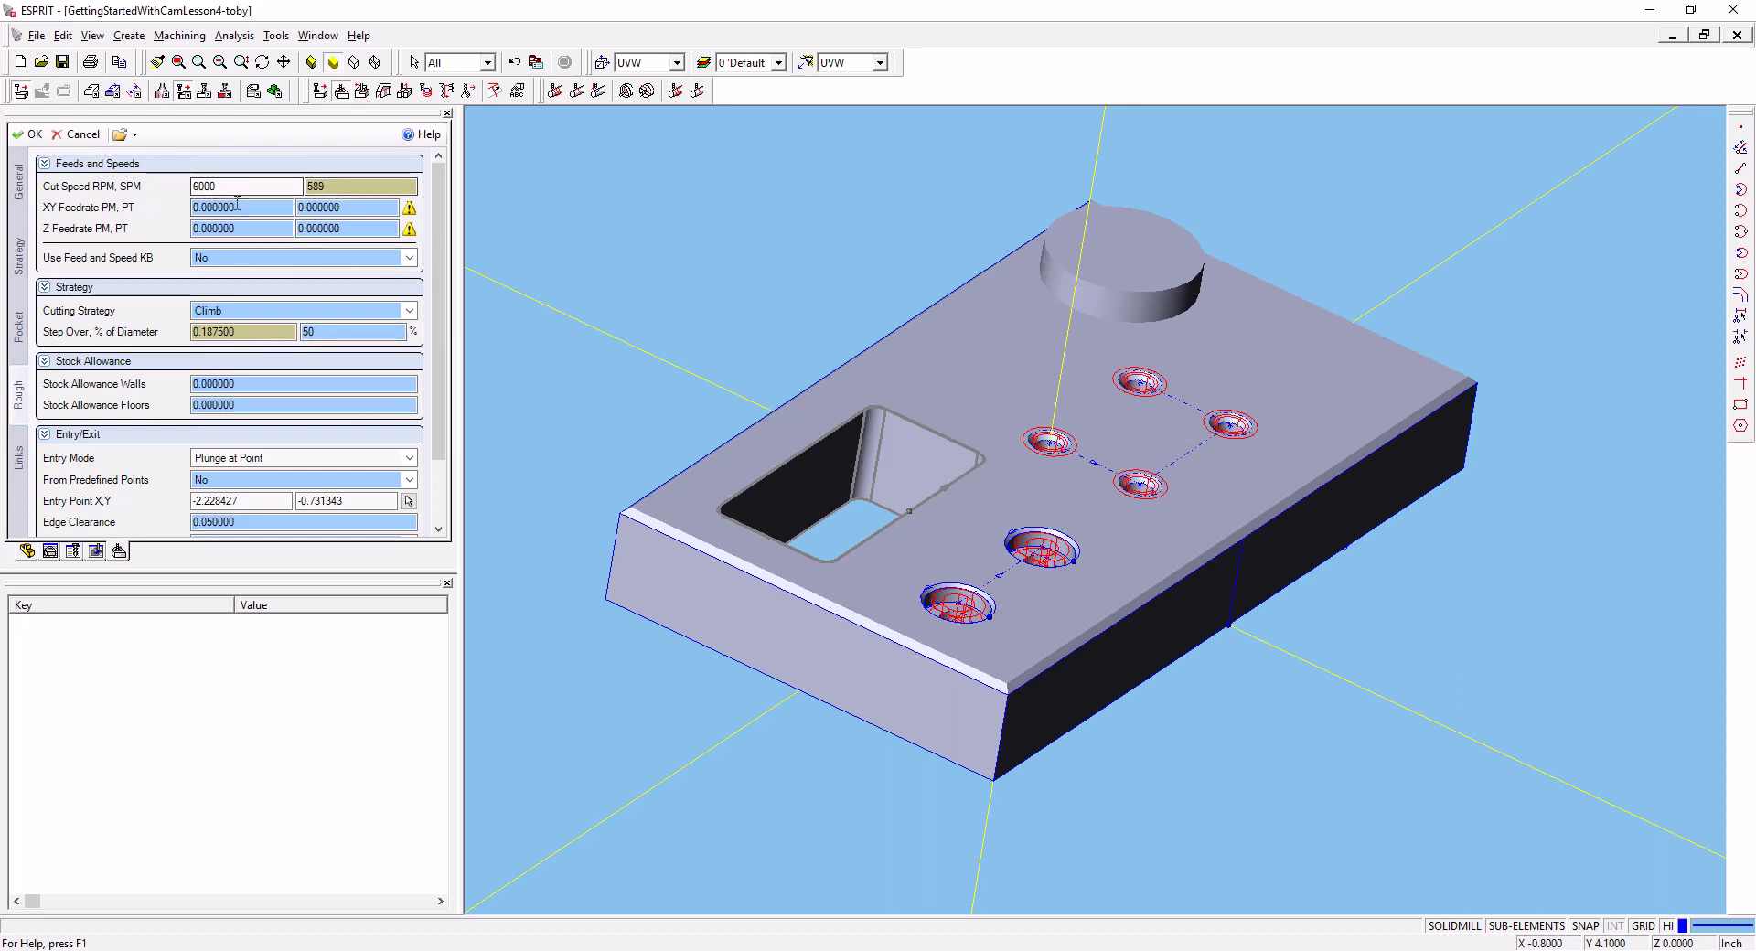
double_click(355, 212)
type("003")
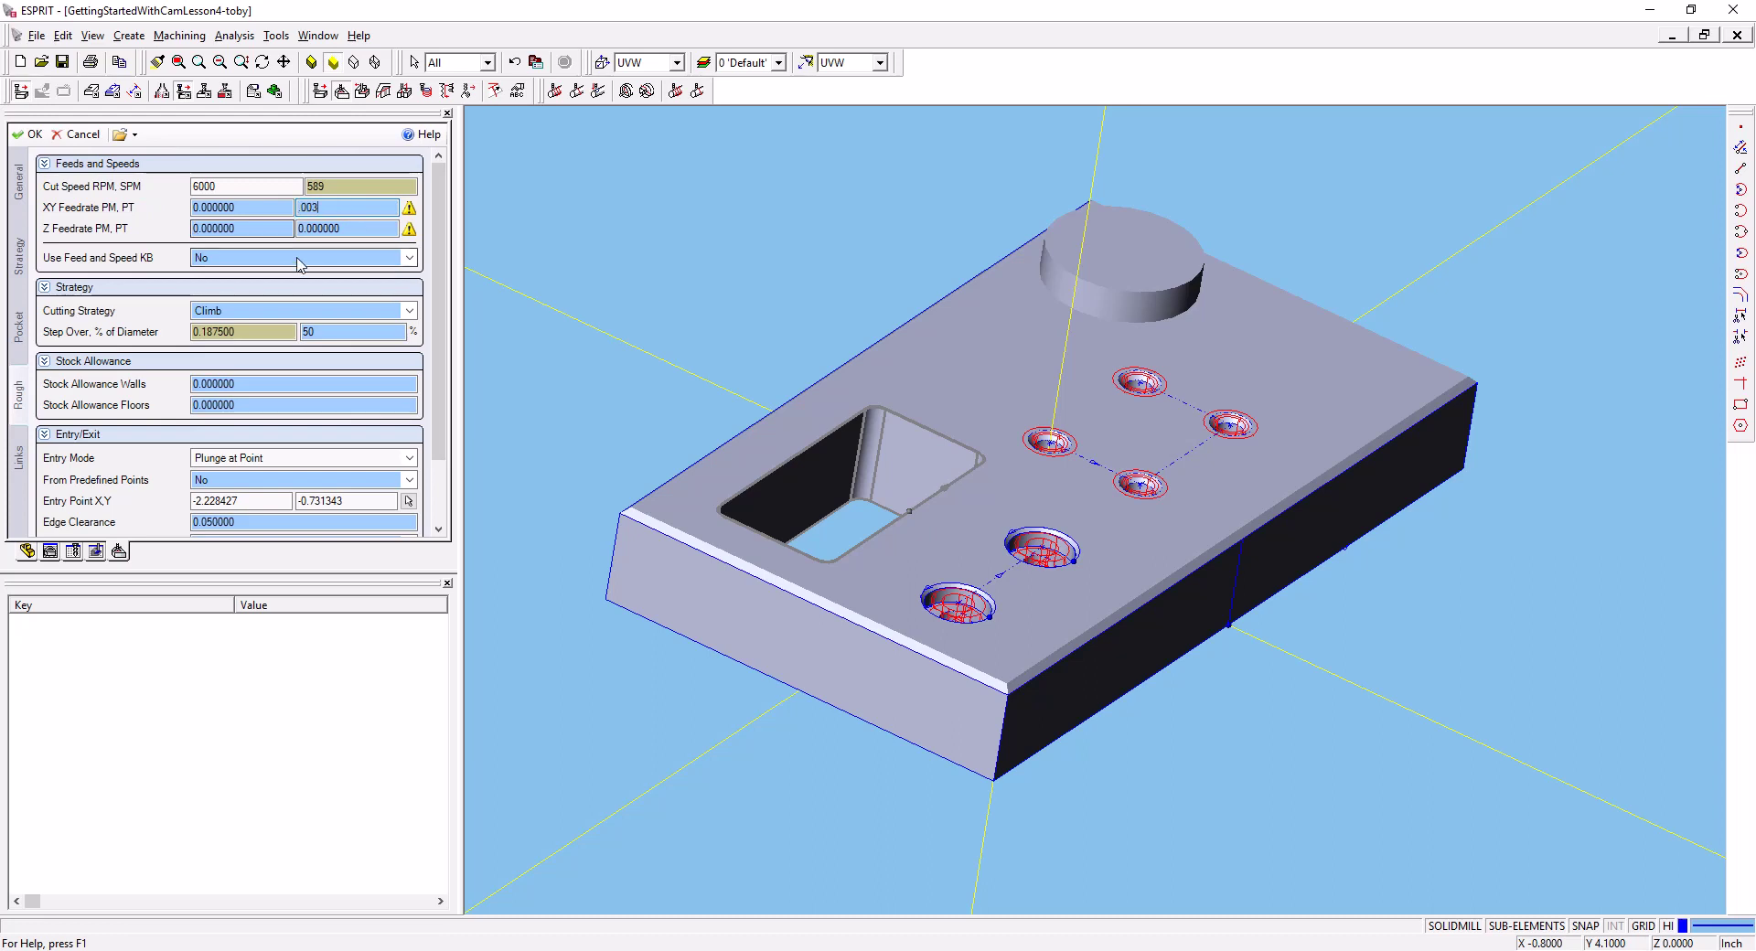
double_click(318, 228)
key("BackSpace")
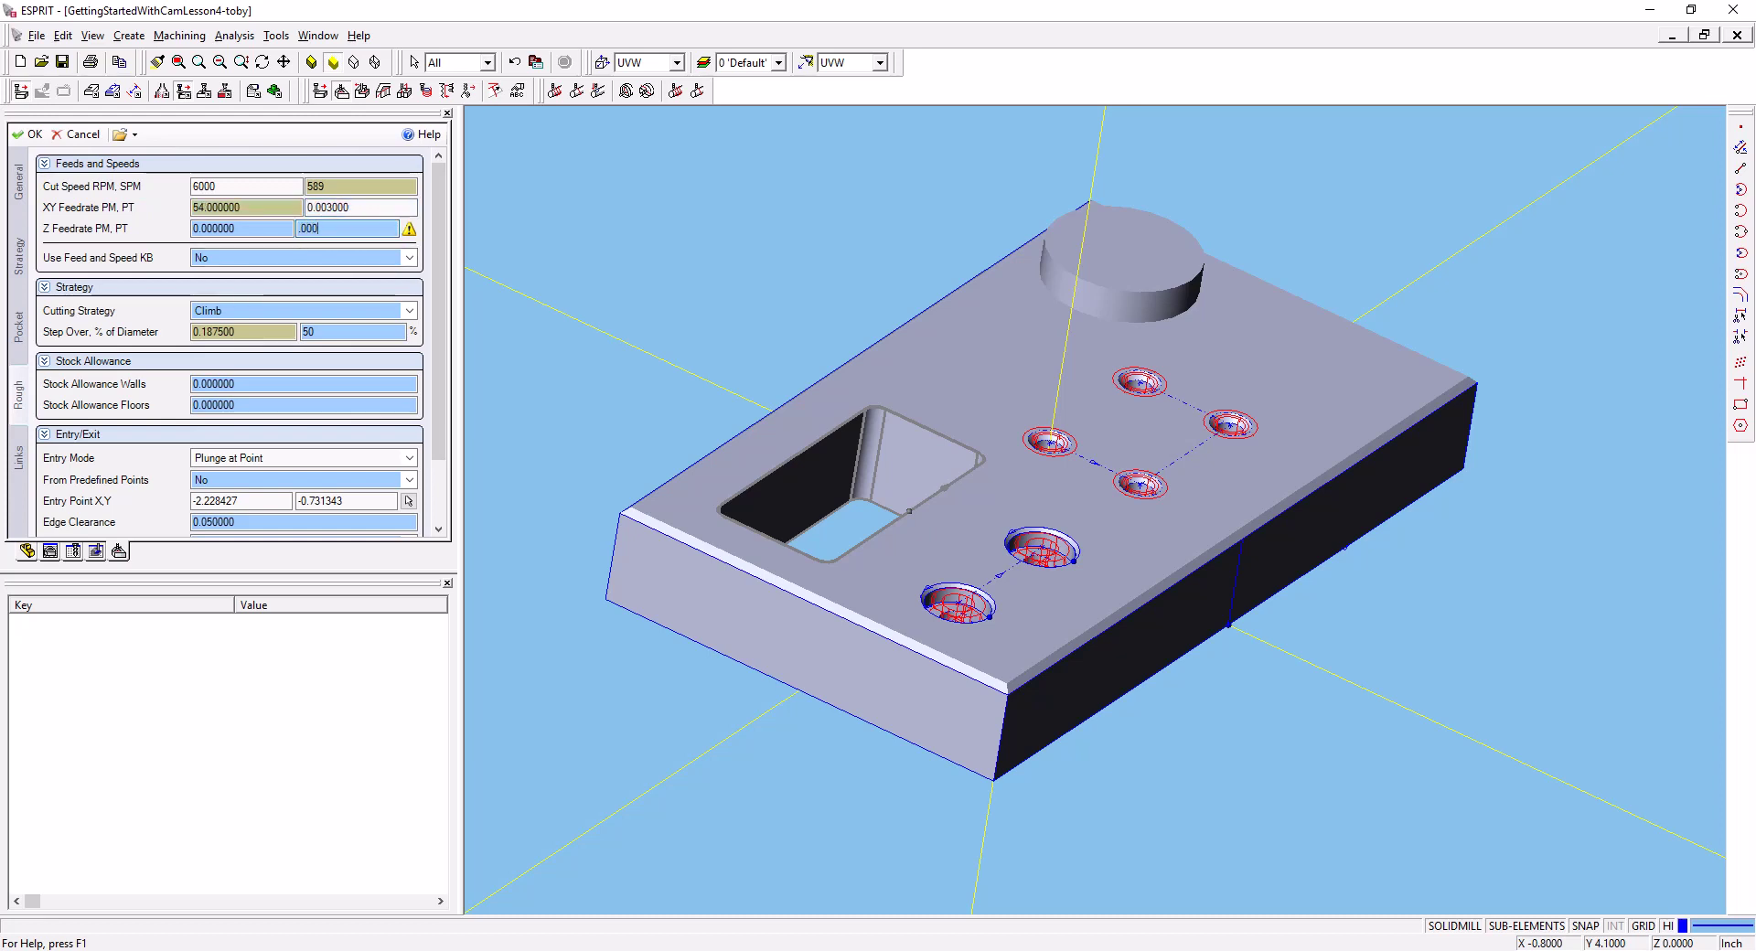
type(".0006")
key("Return")
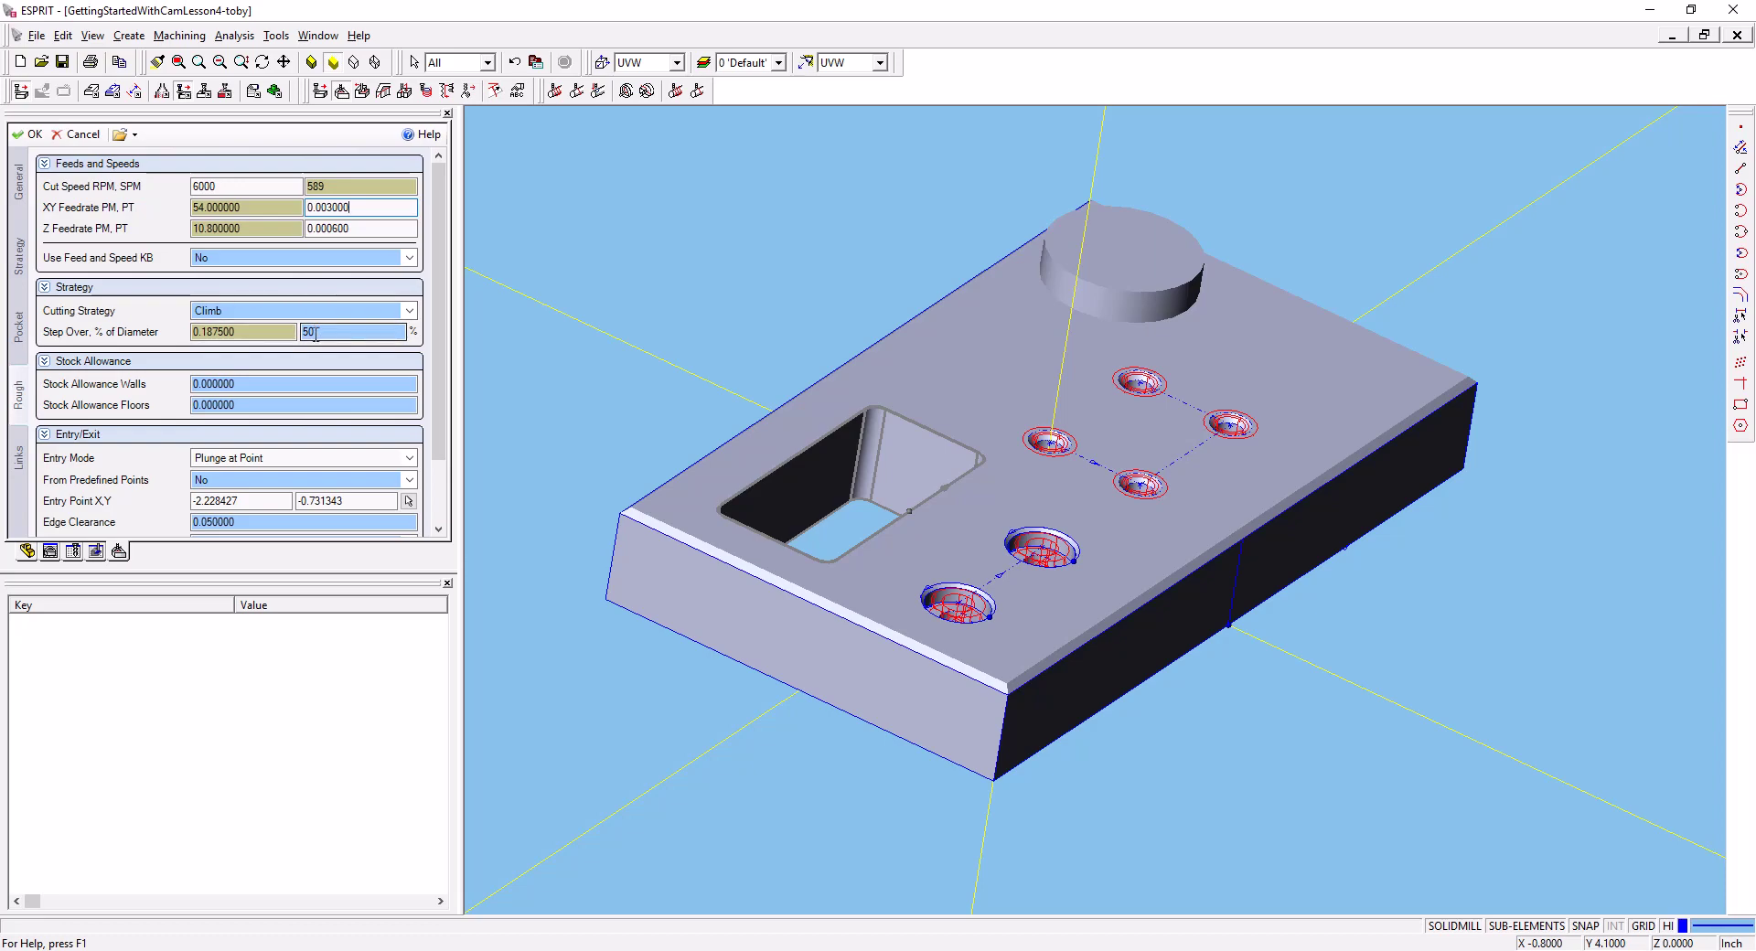
Switch to the browser and copy the stepover value of the 3/8" EM (NF, GP) from the endmill table
key("alt+Tab")
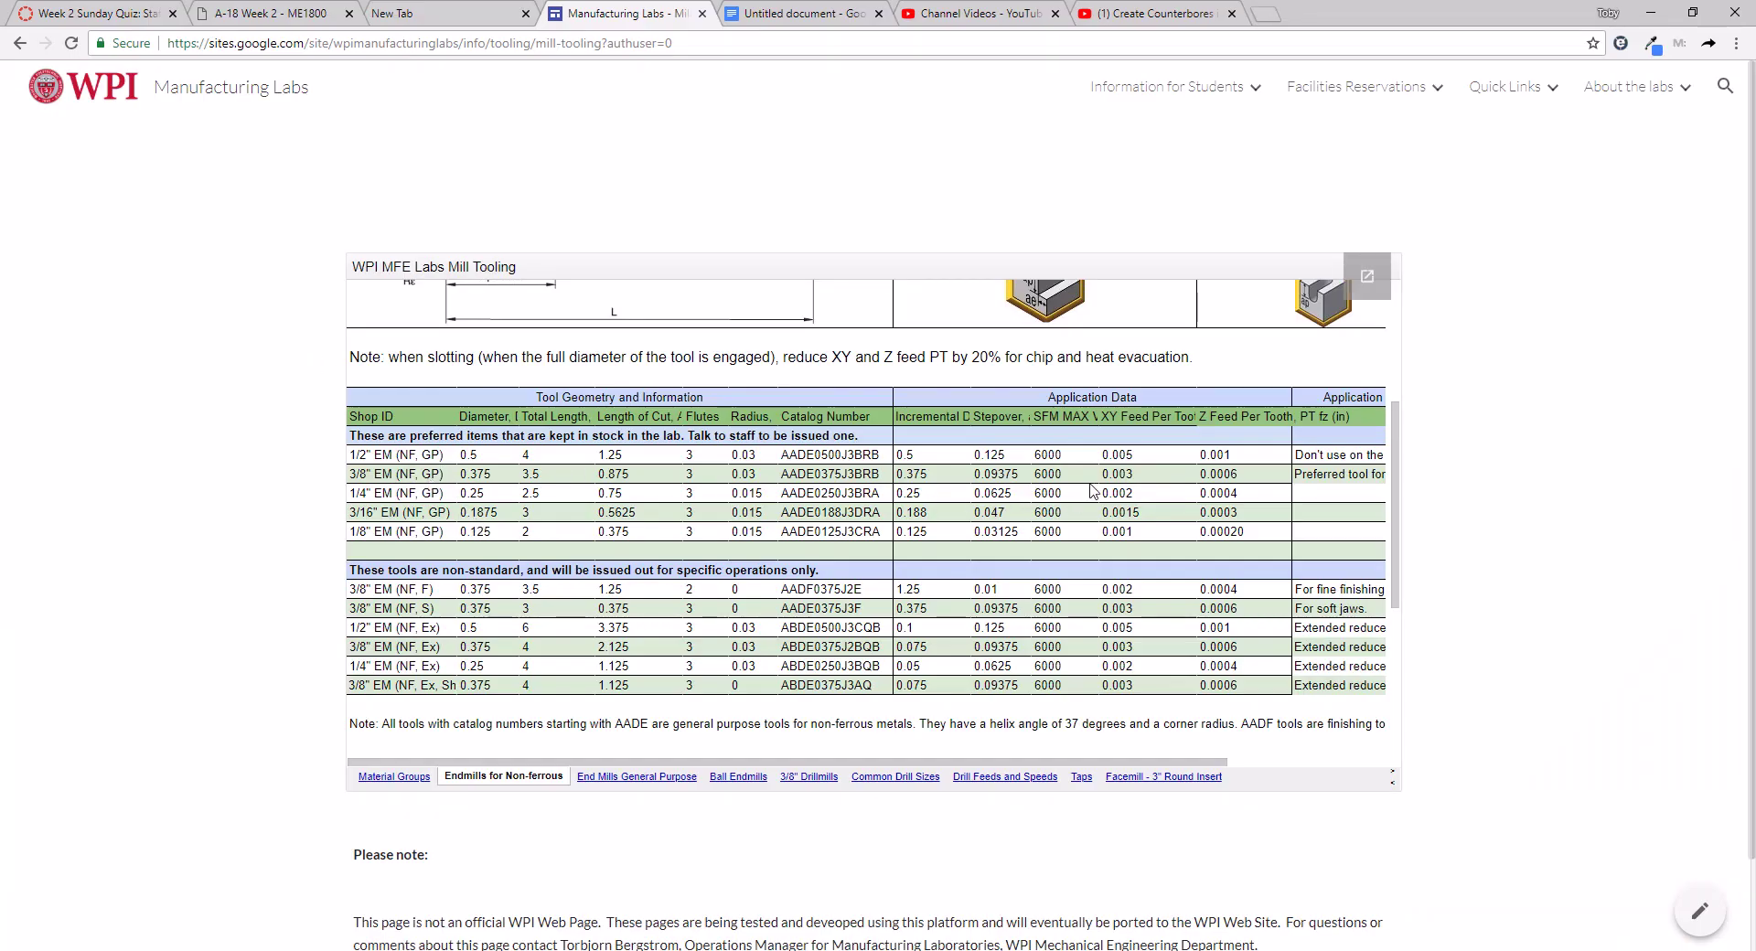
double_click(990, 475)
right_click(1002, 478)
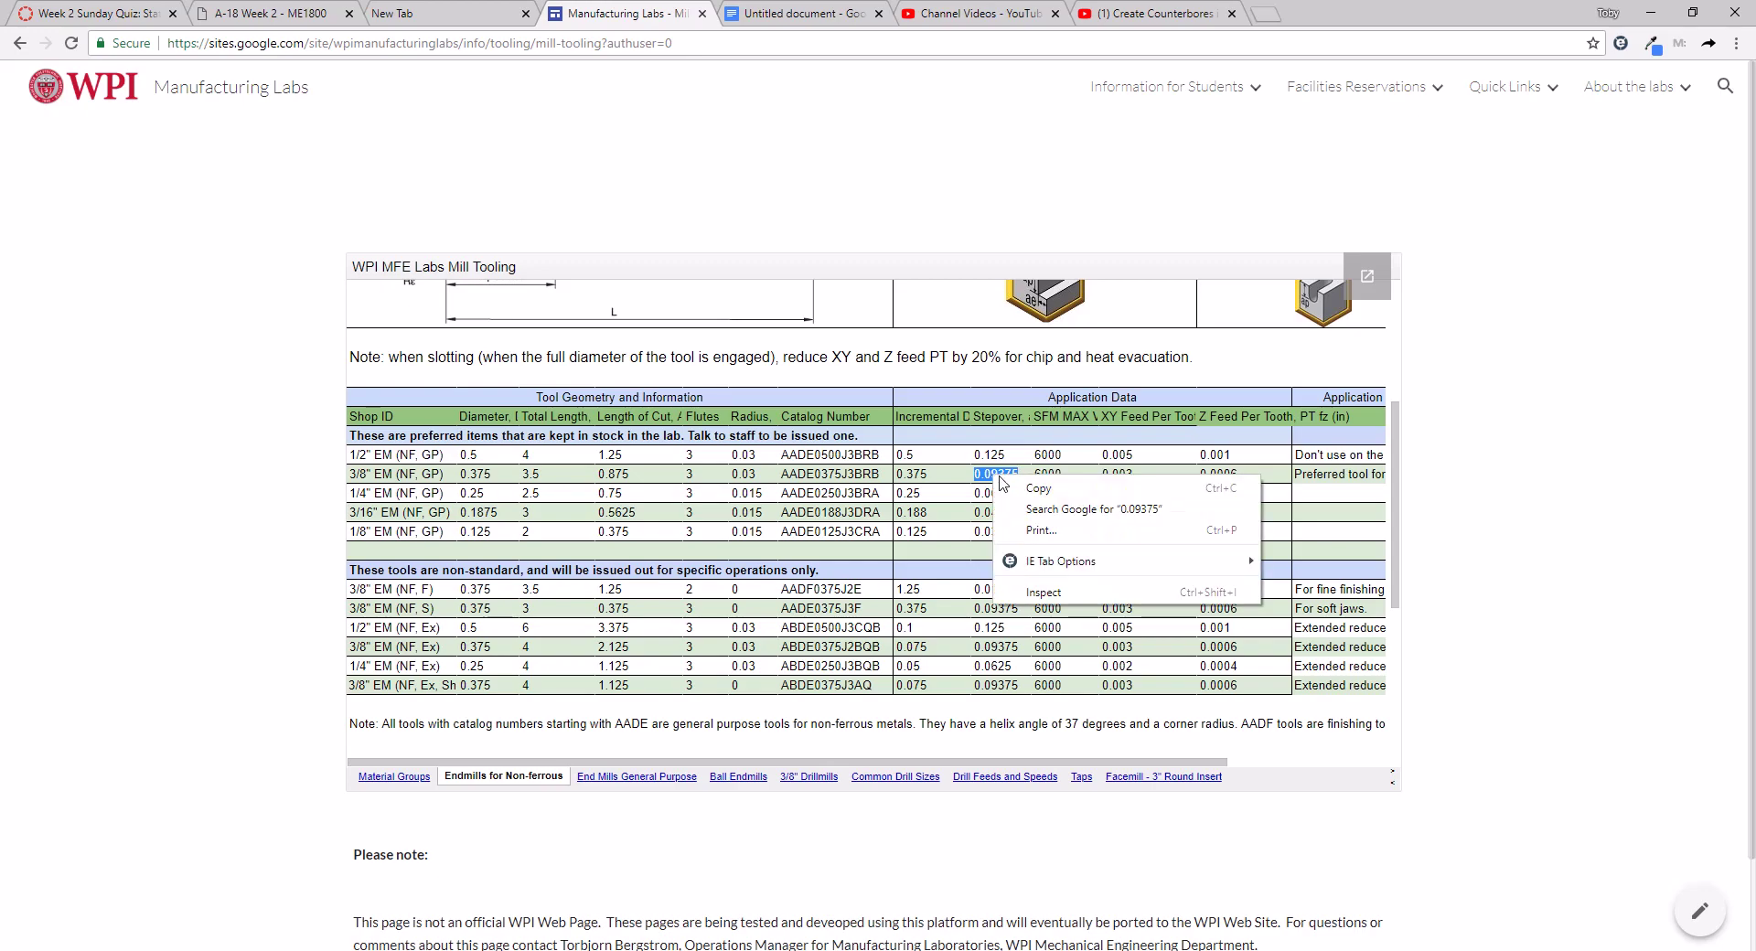
left_click(1036, 488)
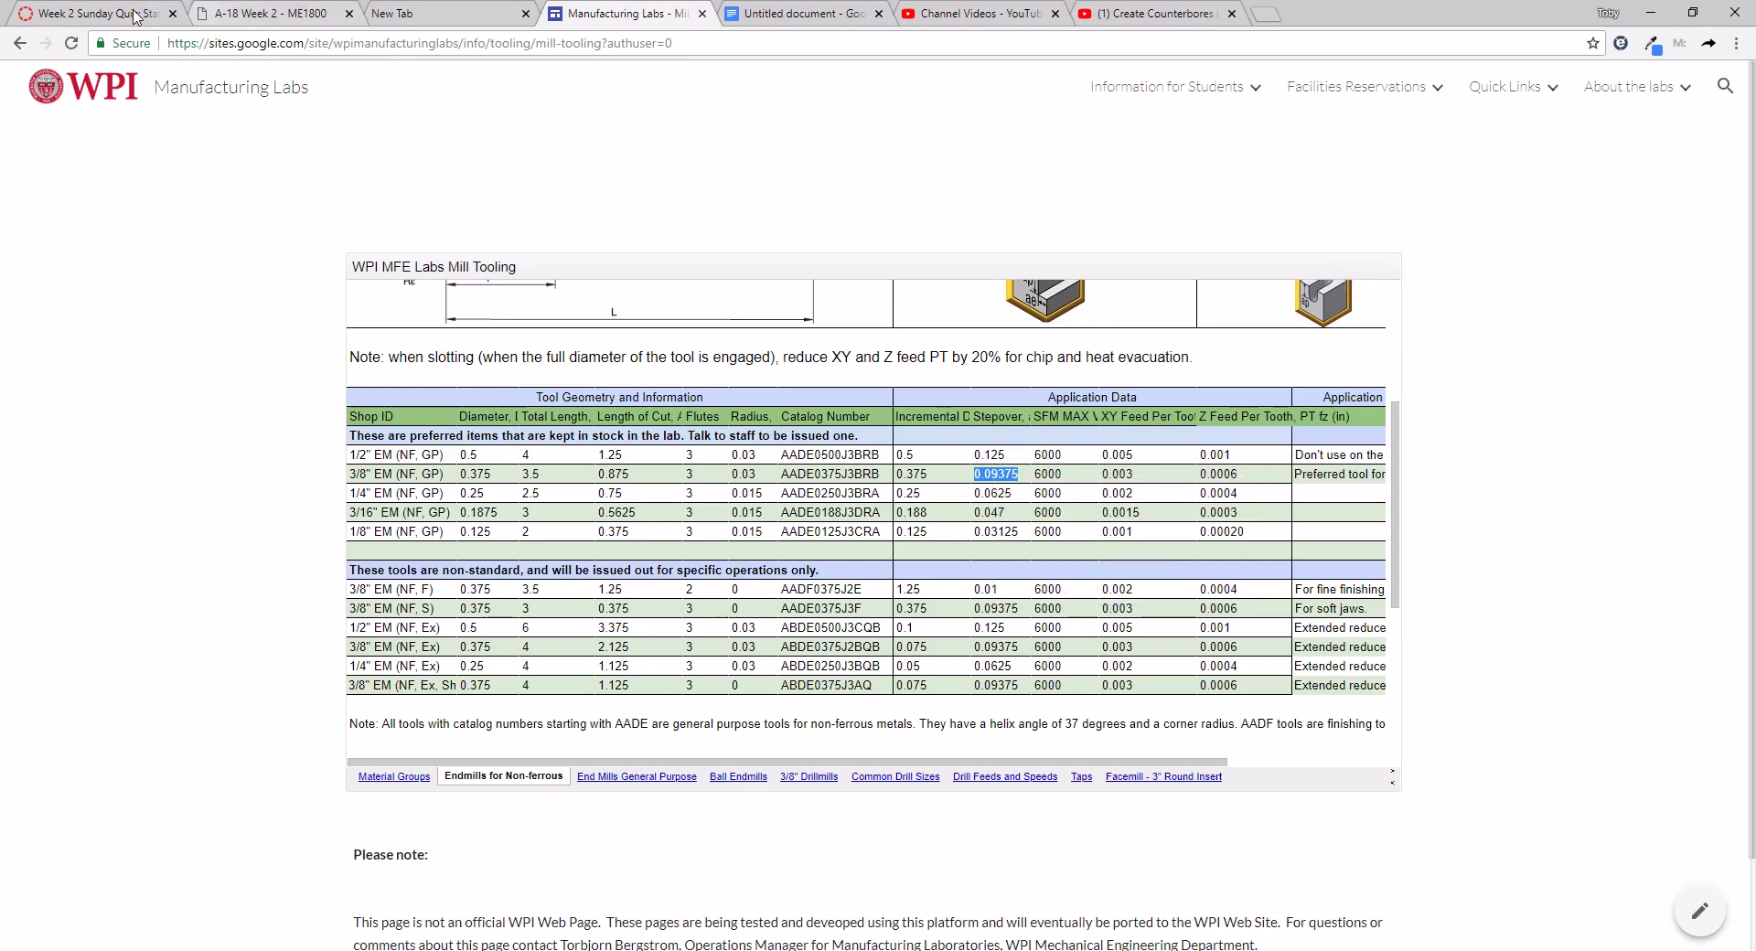
Switch back to ESPRIT and set the roughing step over to 0.09375 and the entry mode to Helical Contained
key("alt+Tab")
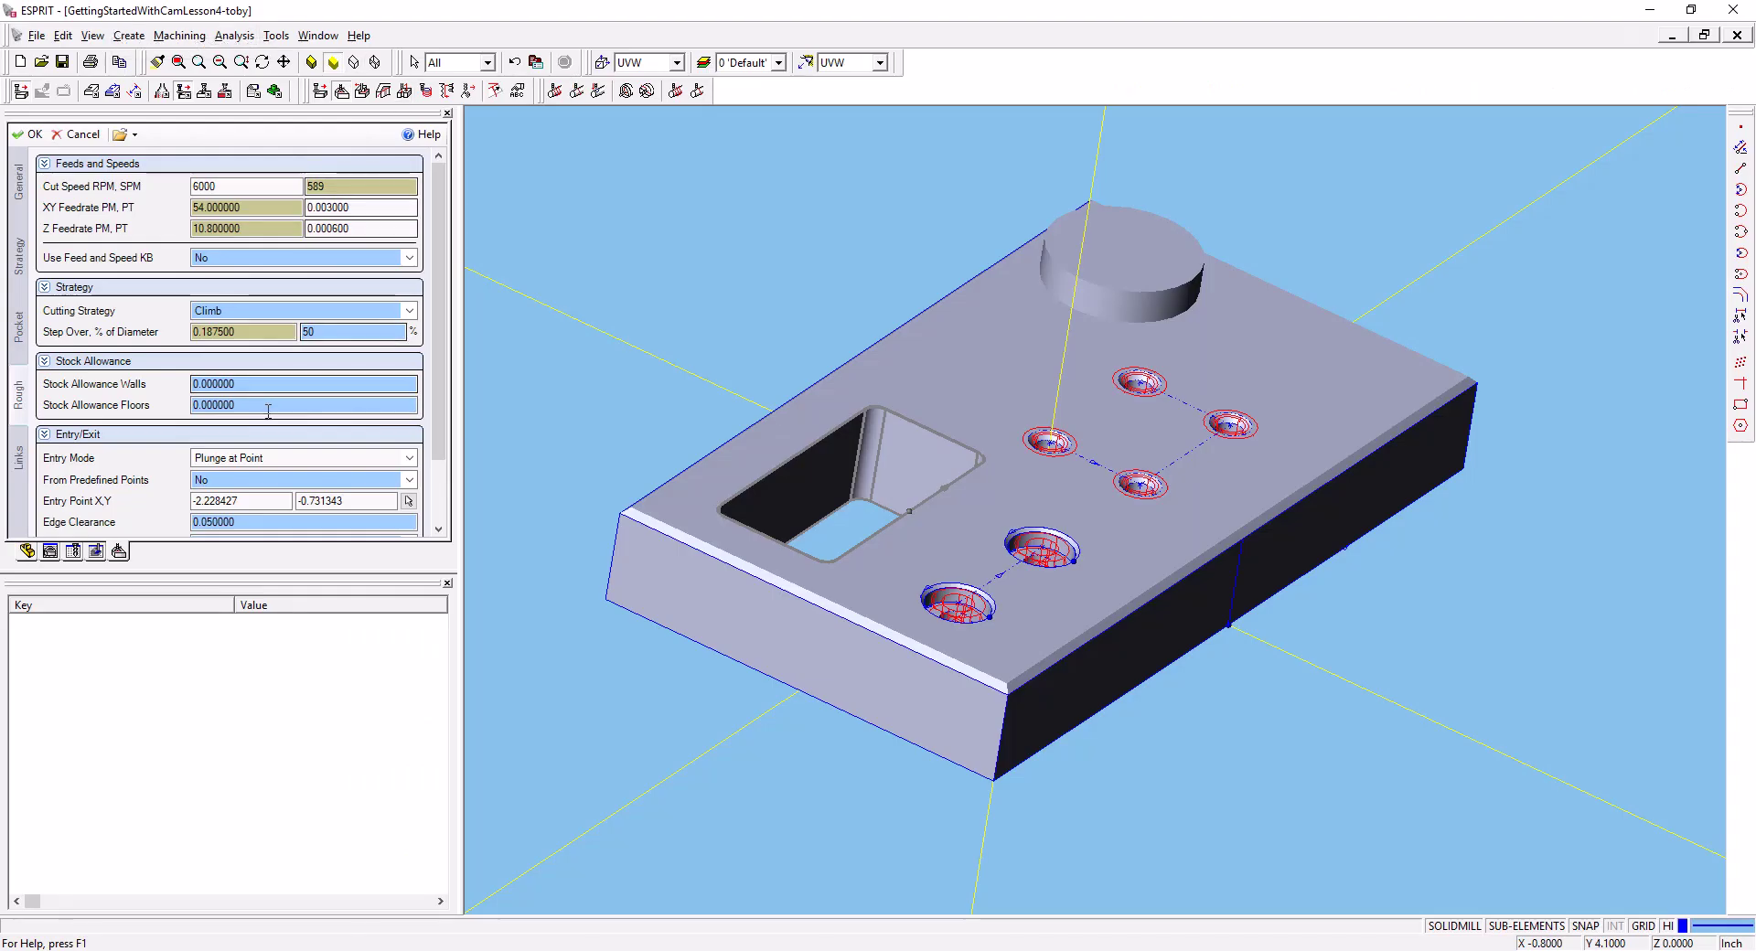
left_click_drag(240, 331, 203, 331)
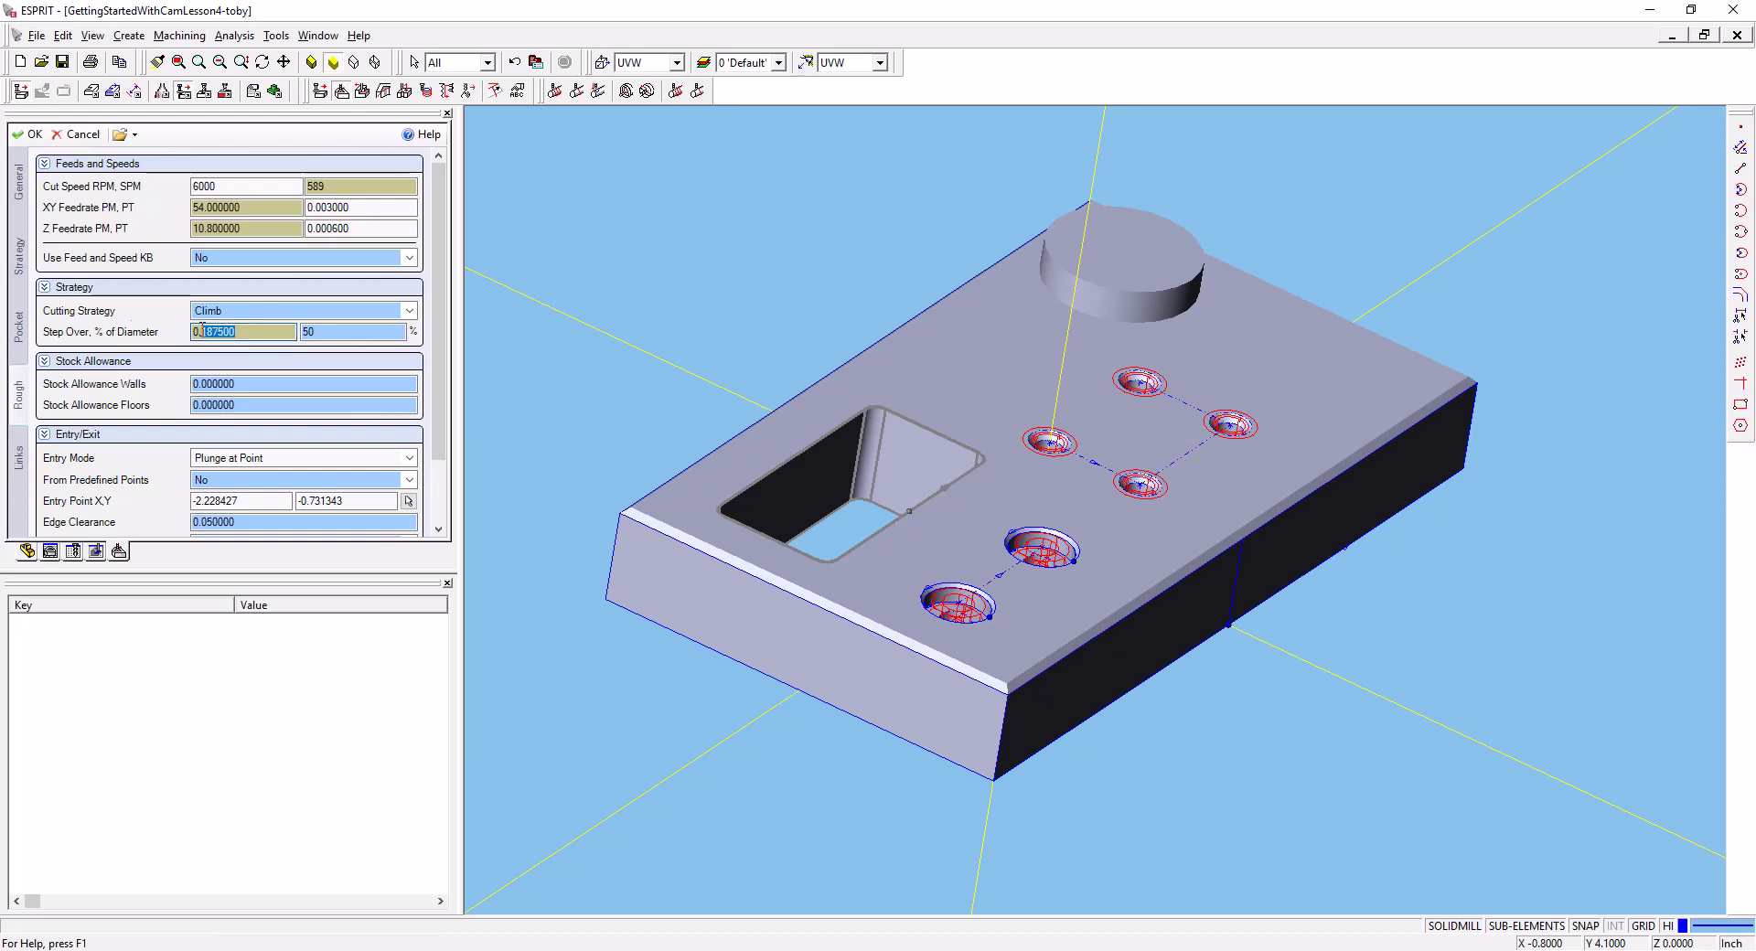
type("0.09375")
left_click(352, 229)
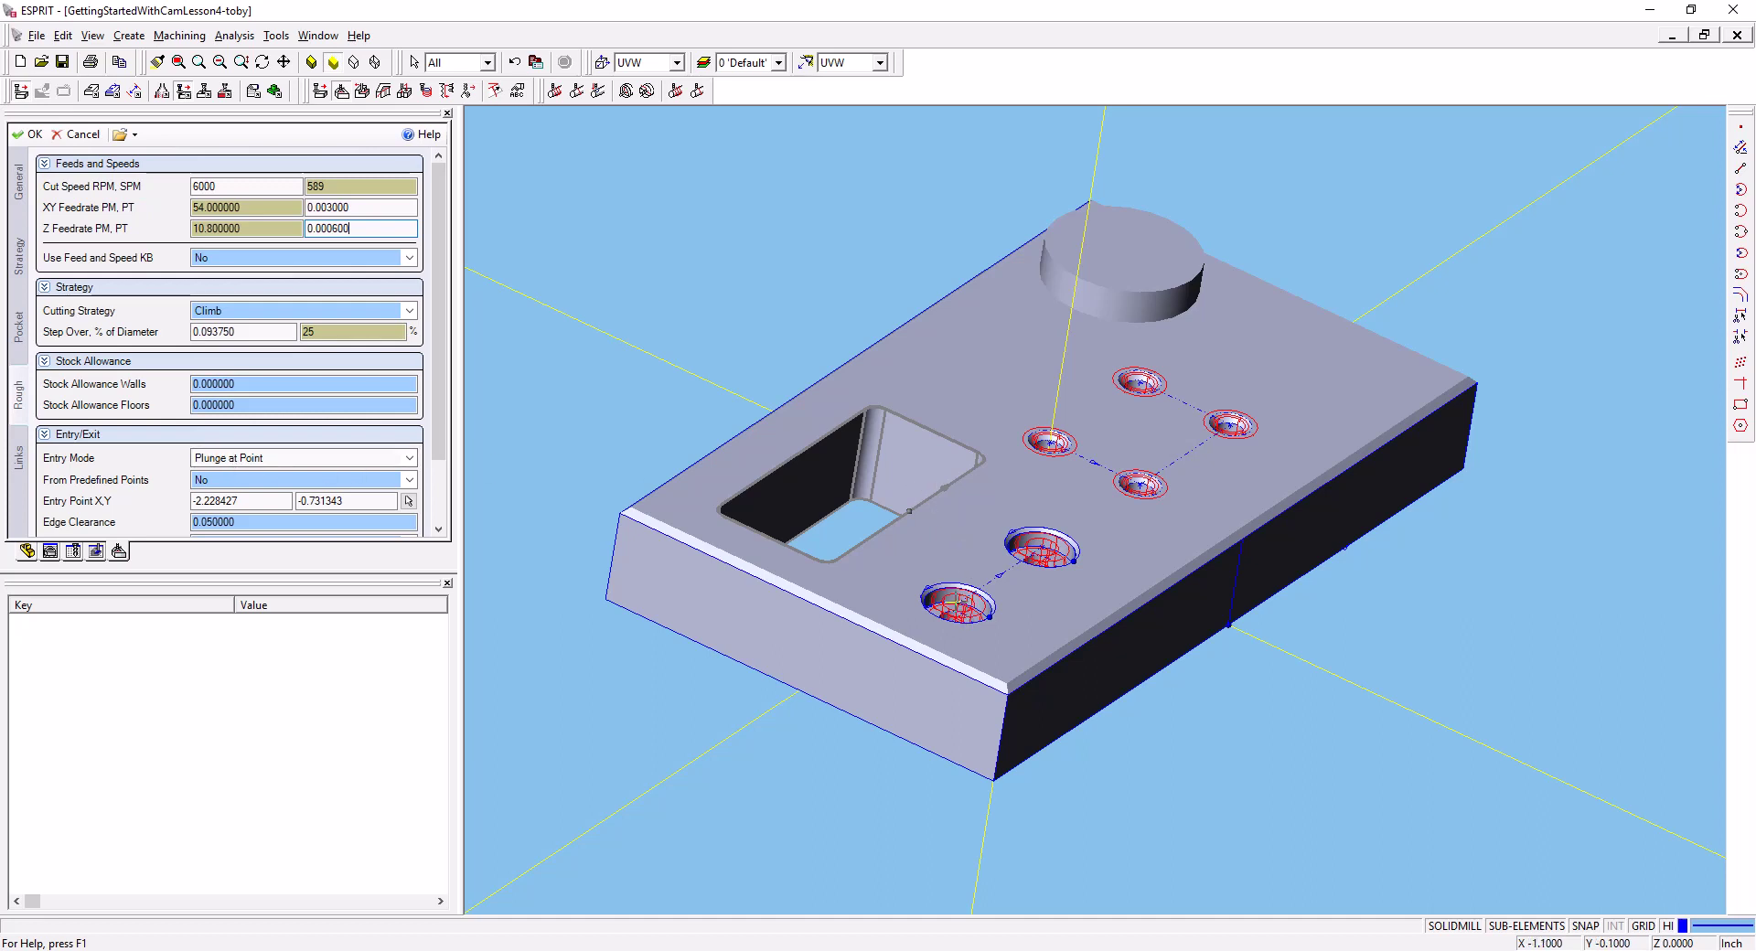
left_click(291, 457)
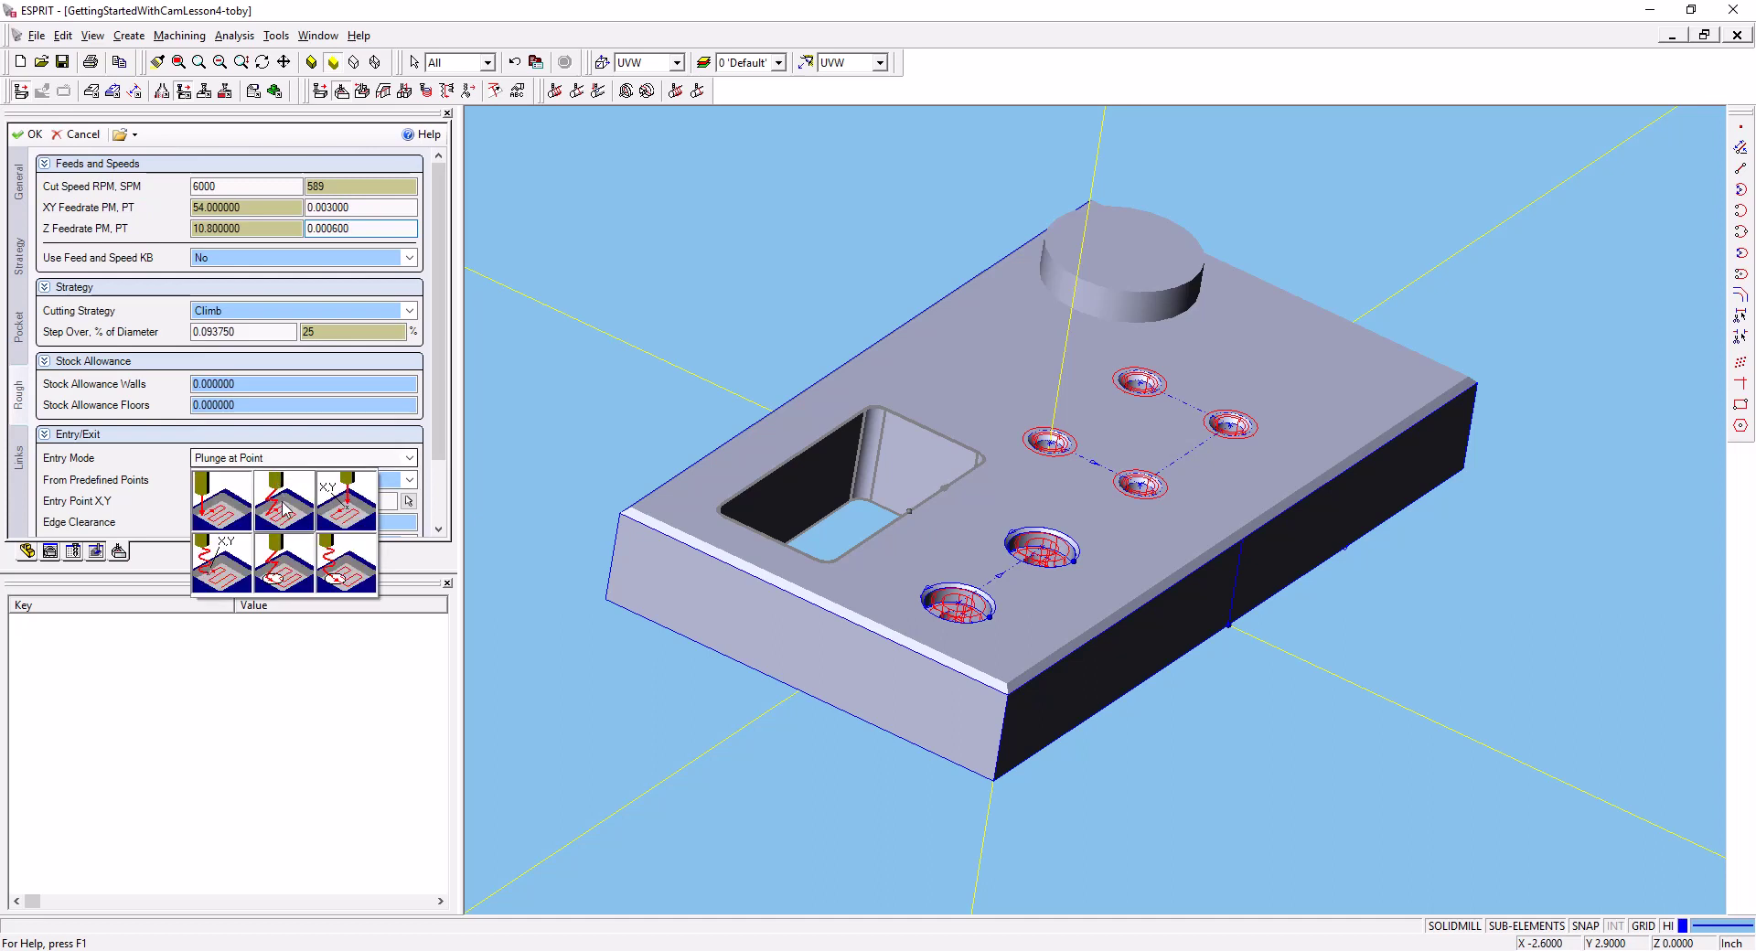
left_click(342, 575)
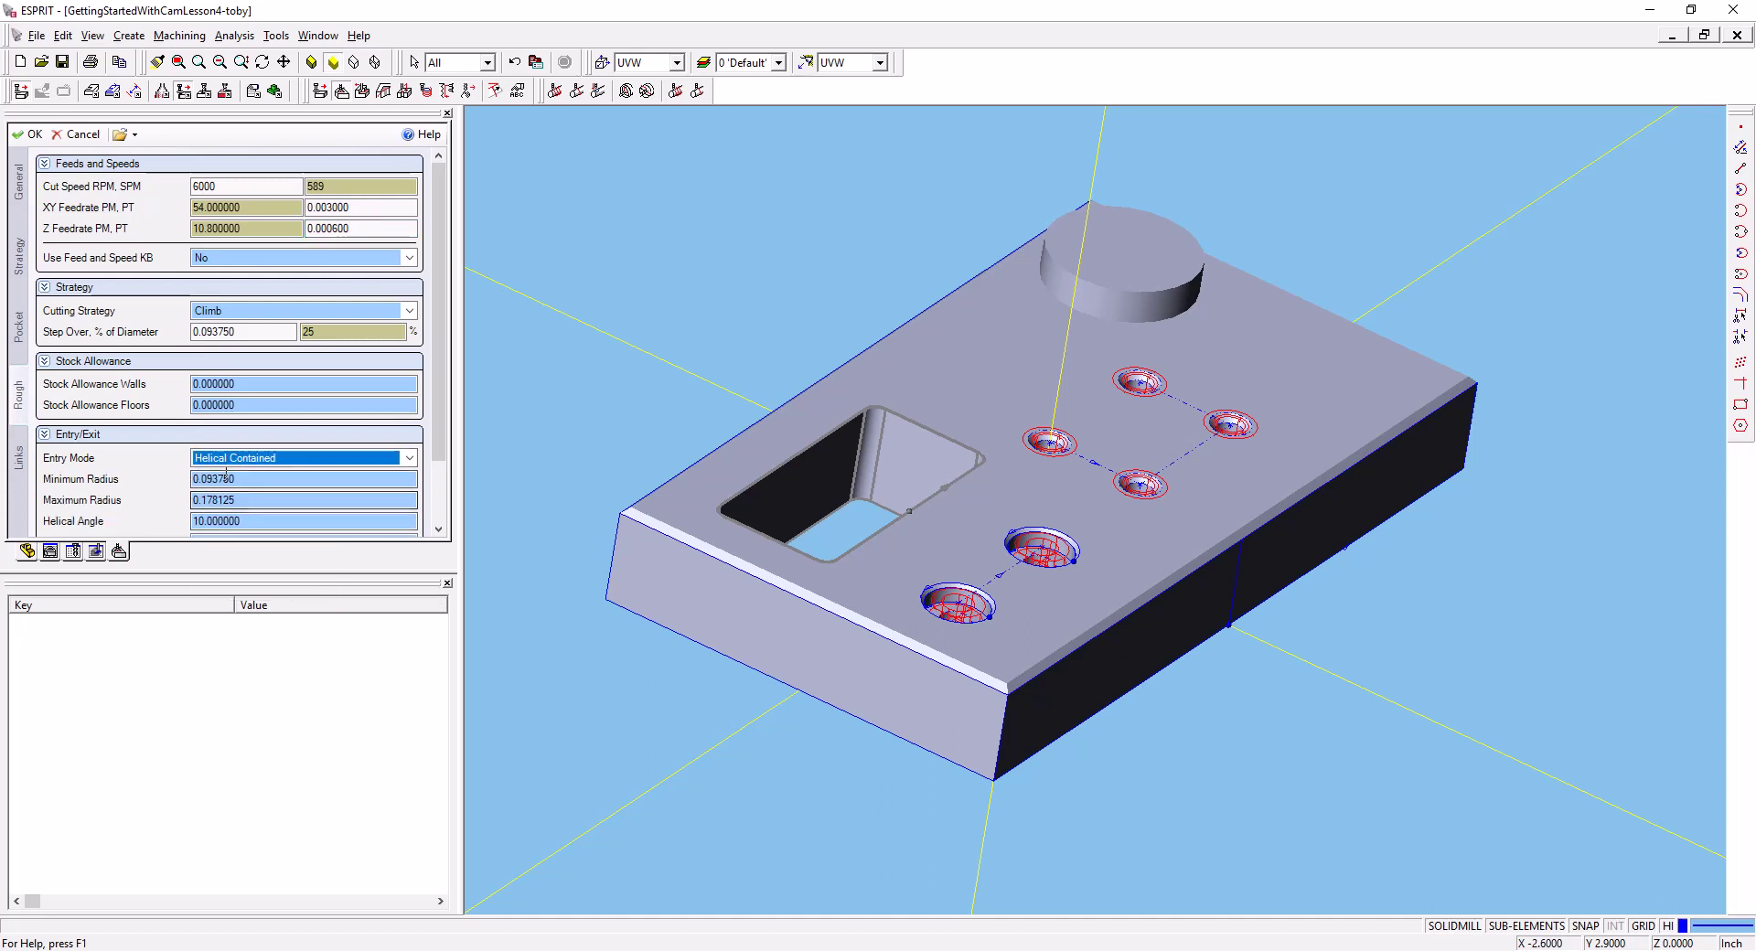
Set the roughing entry's helical angle to 5 and create the pocketing operation, keeping the default link clearances
scroll(144, 467, "down", 3)
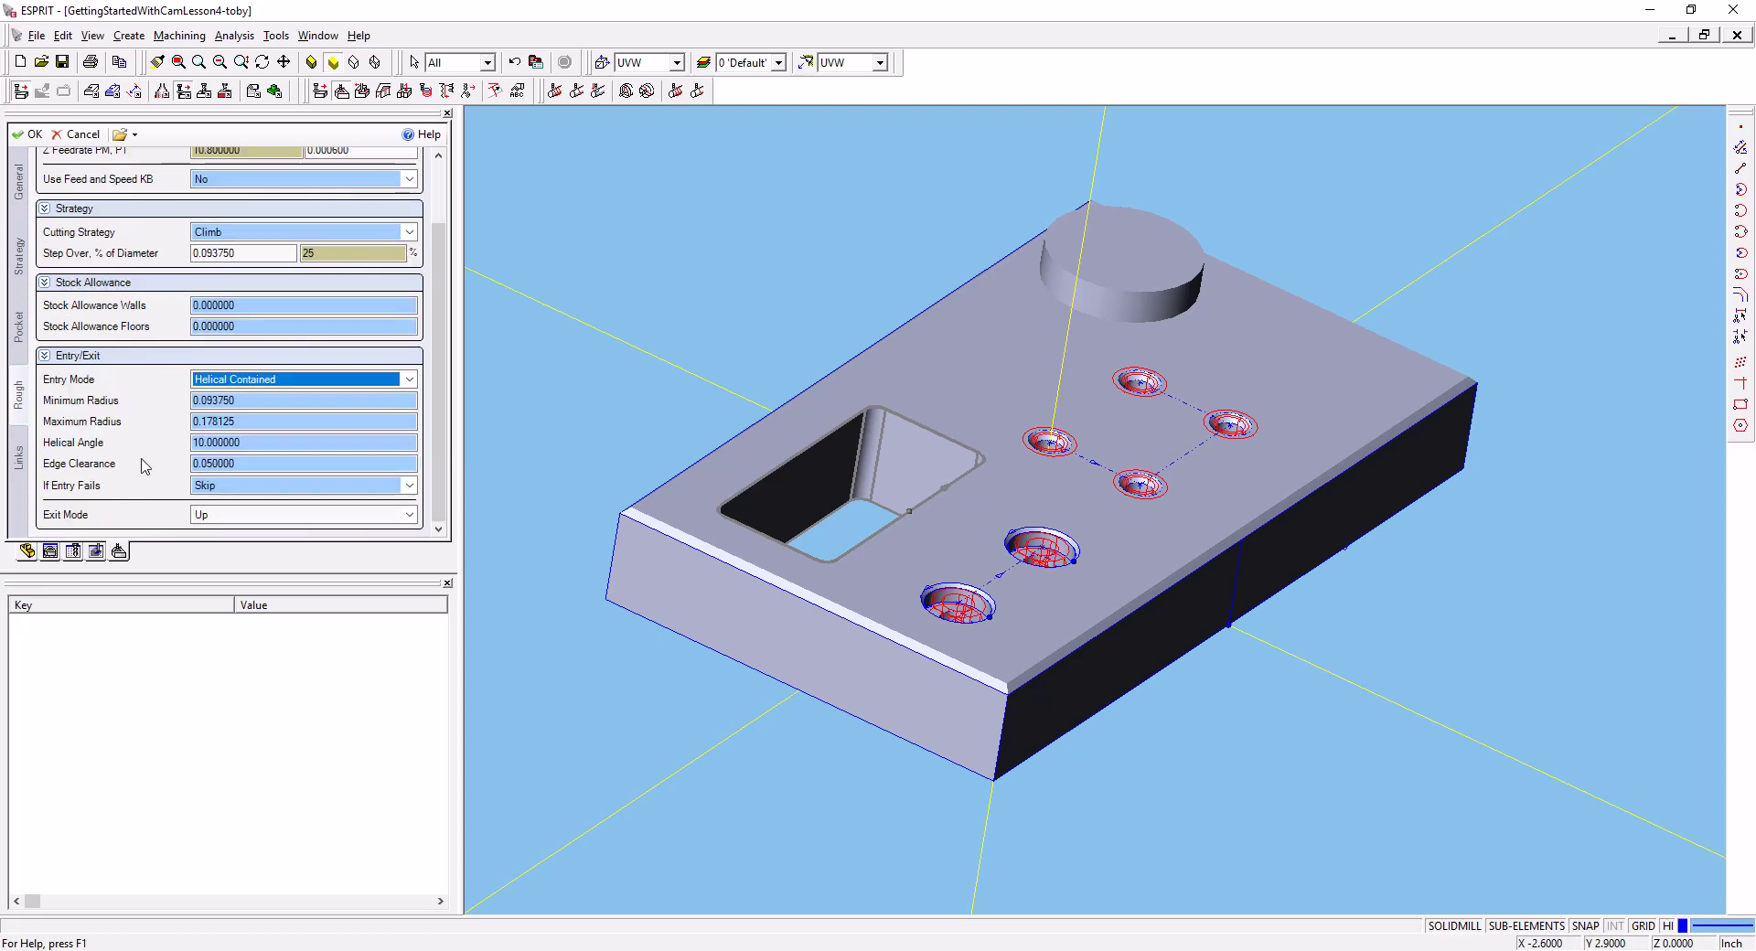
left_click(97, 444)
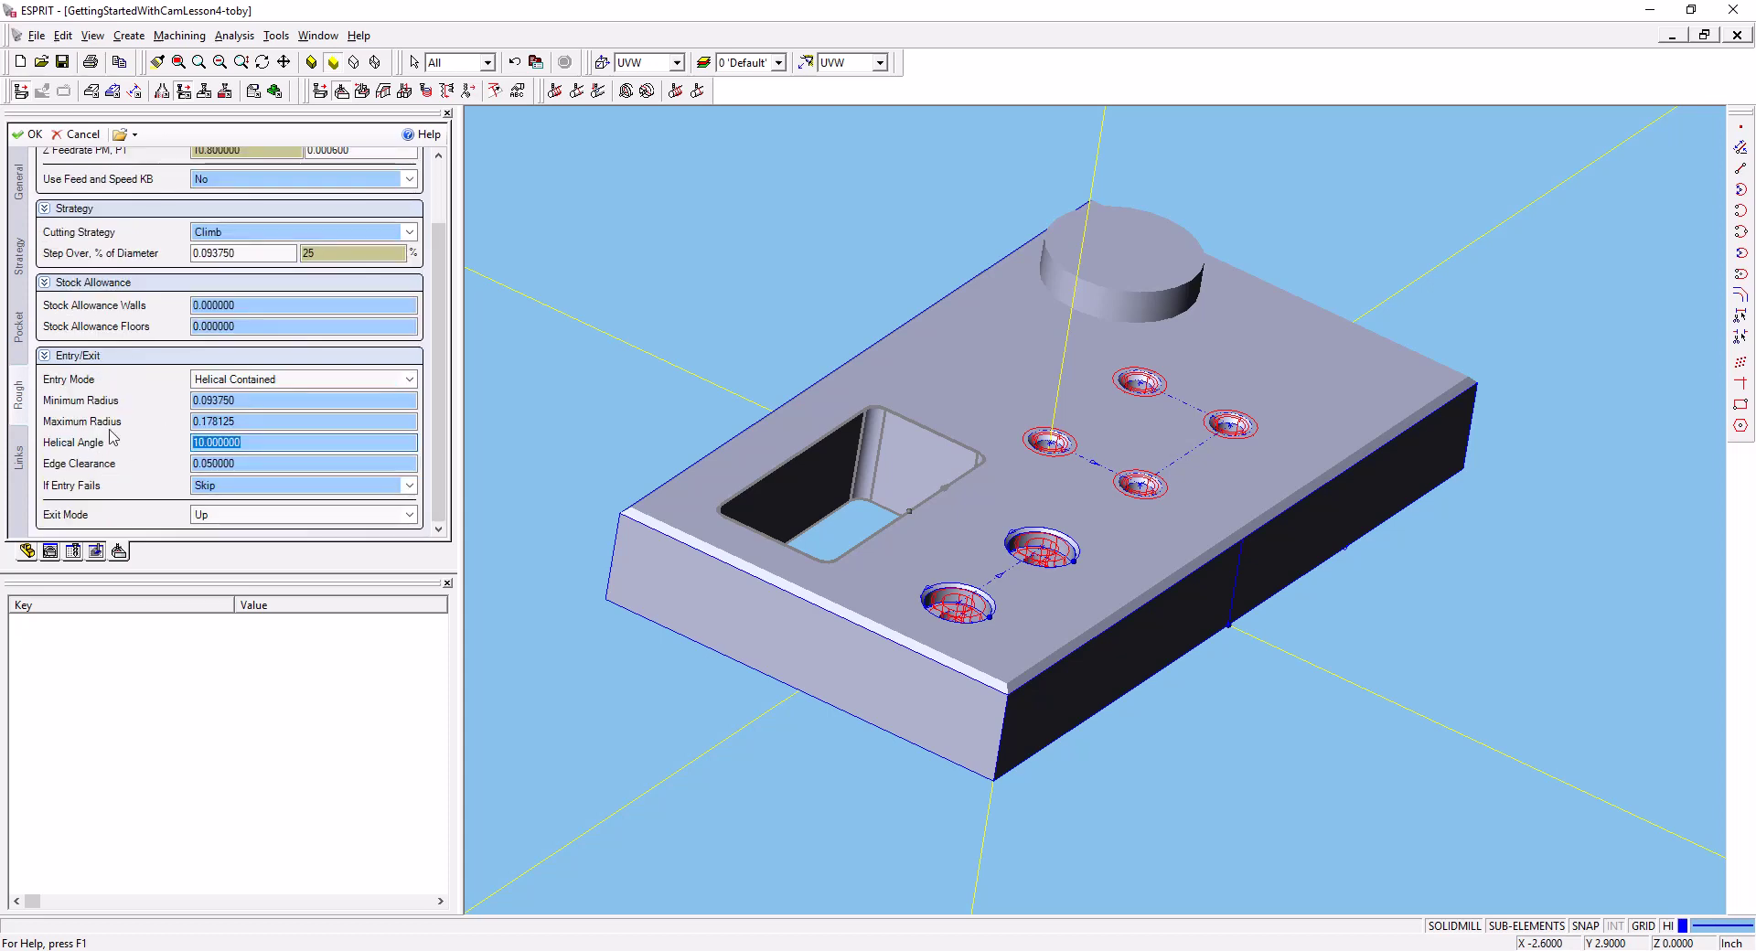
type("5")
key("Return")
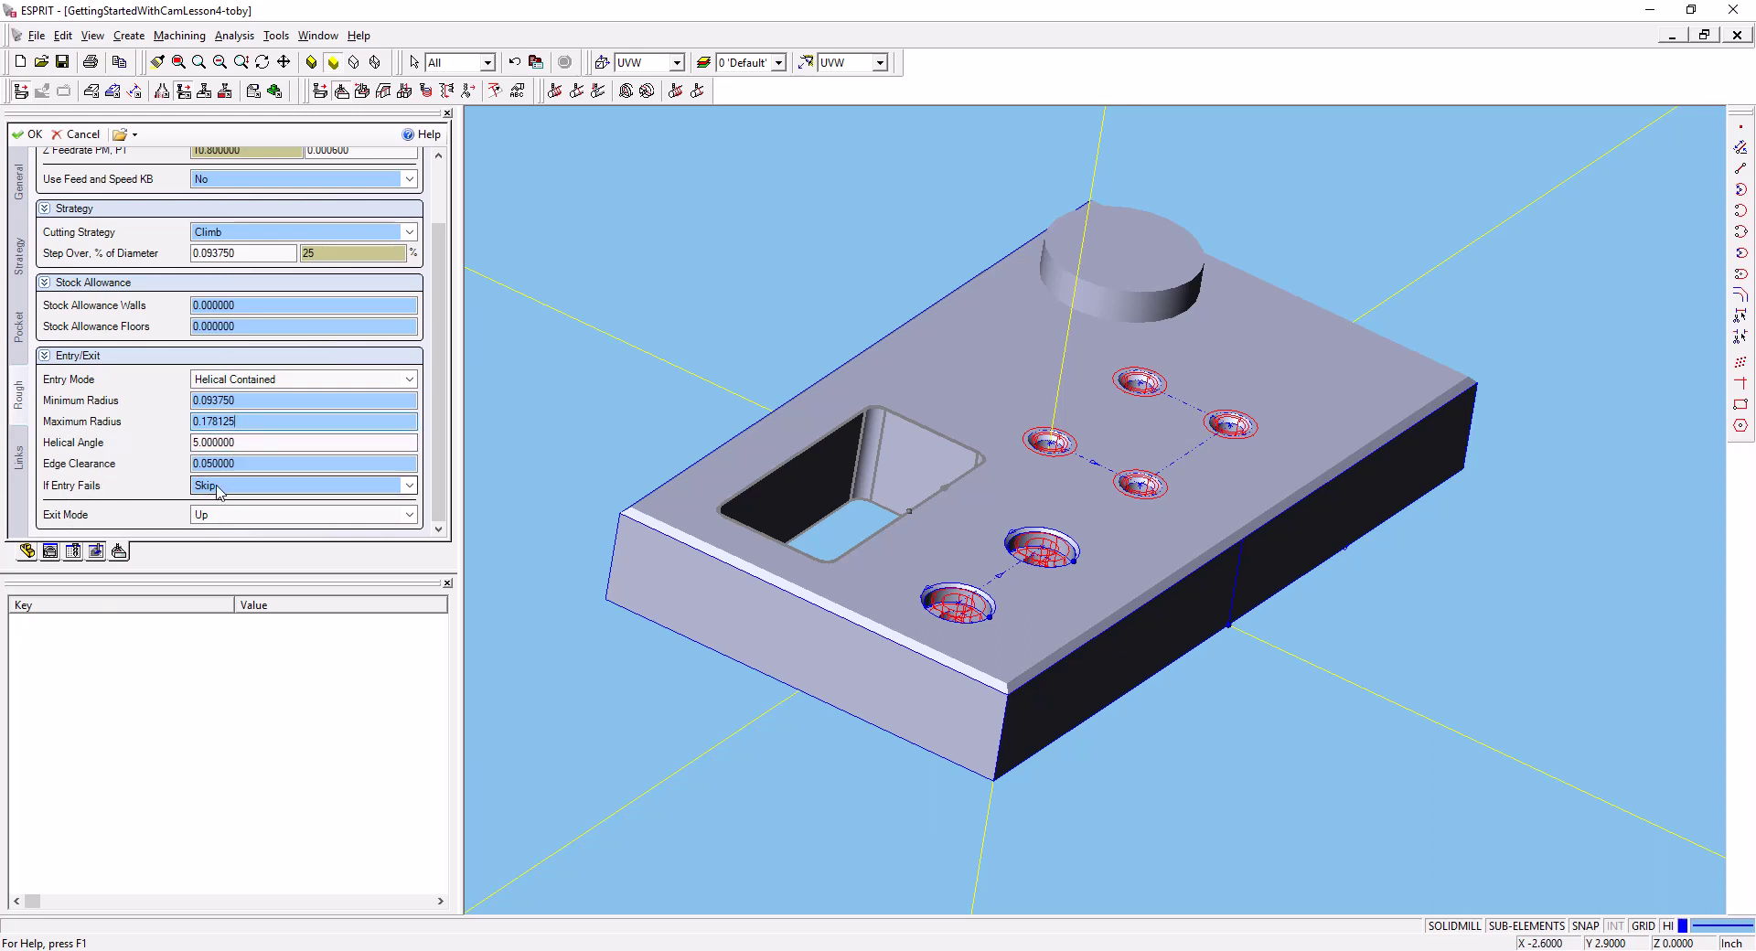
left_click(19, 457)
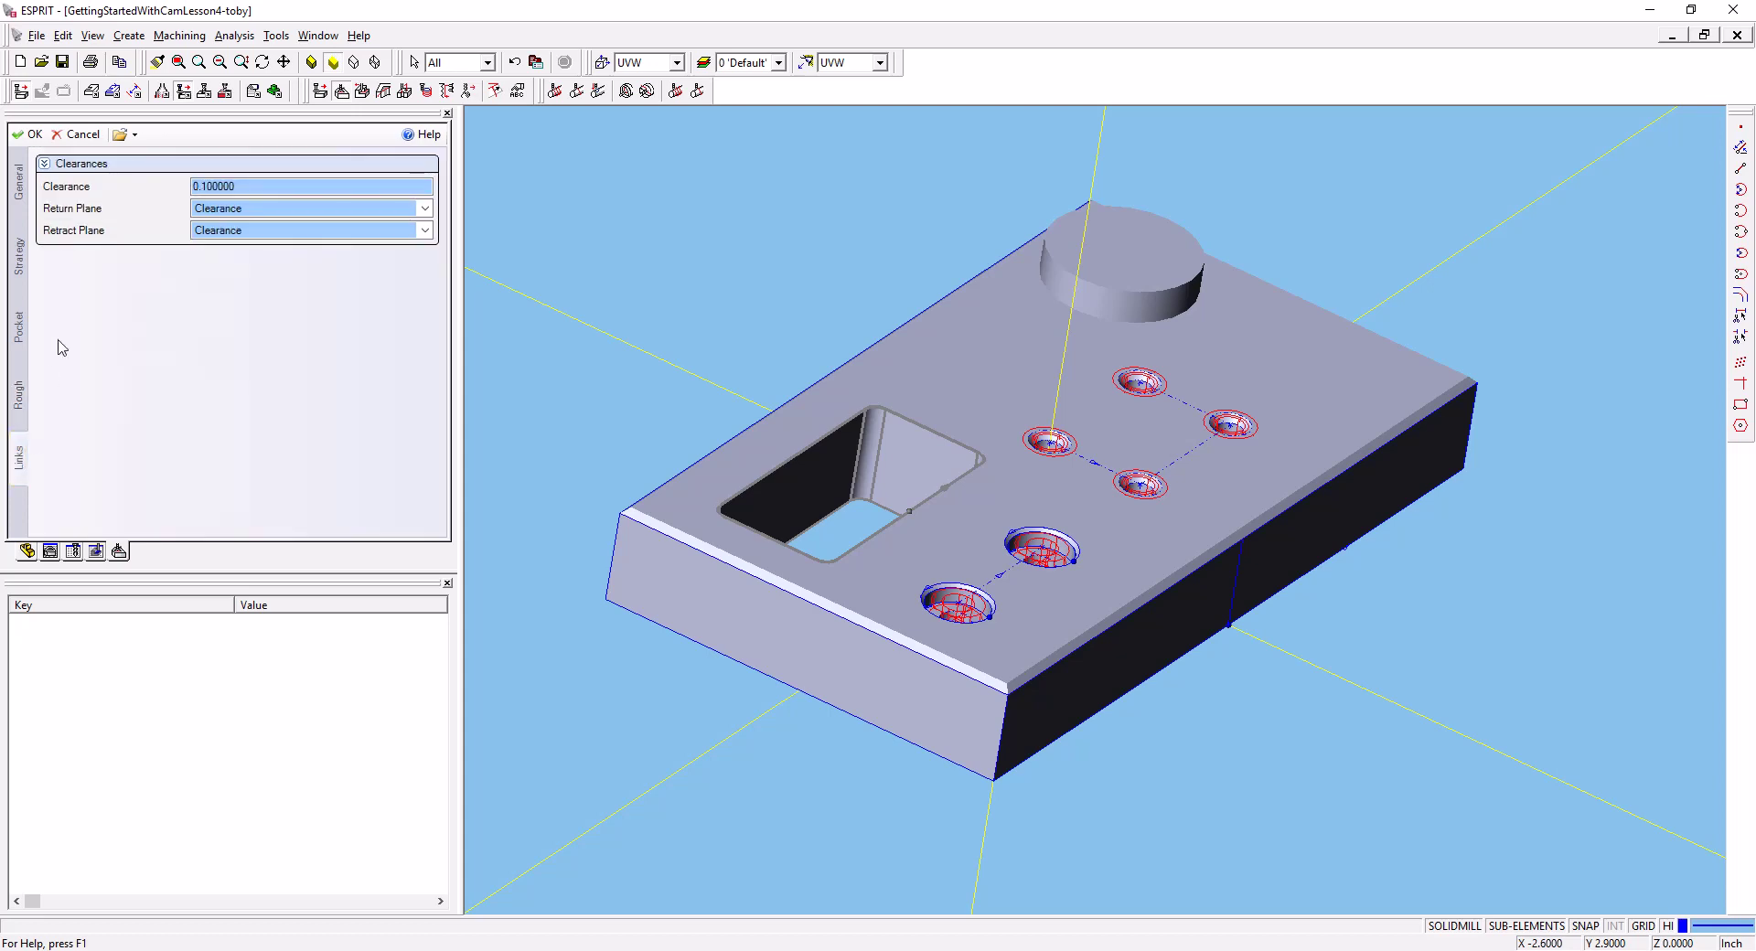
left_click(31, 135)
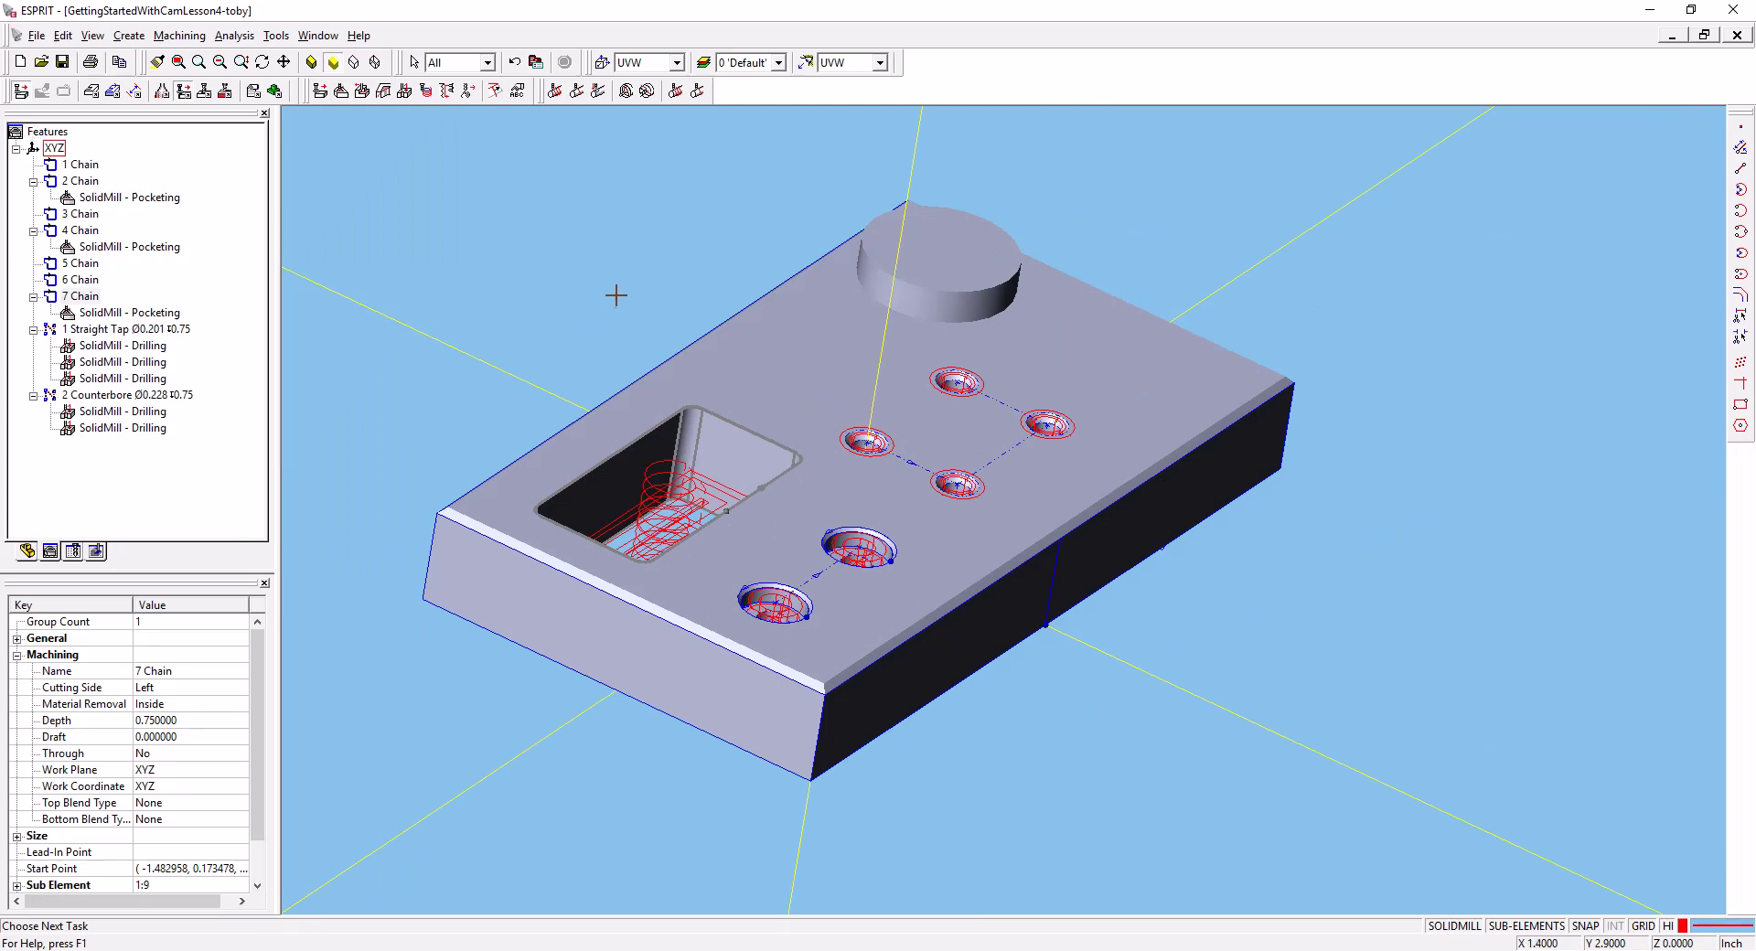
Deselect the pocket chain and run the machining simulation to check the new pocketing toolpath
middle_click_drag(634, 301, 588, 278)
scroll(548, 286, "up", 2)
scroll(551, 295, "down", 1)
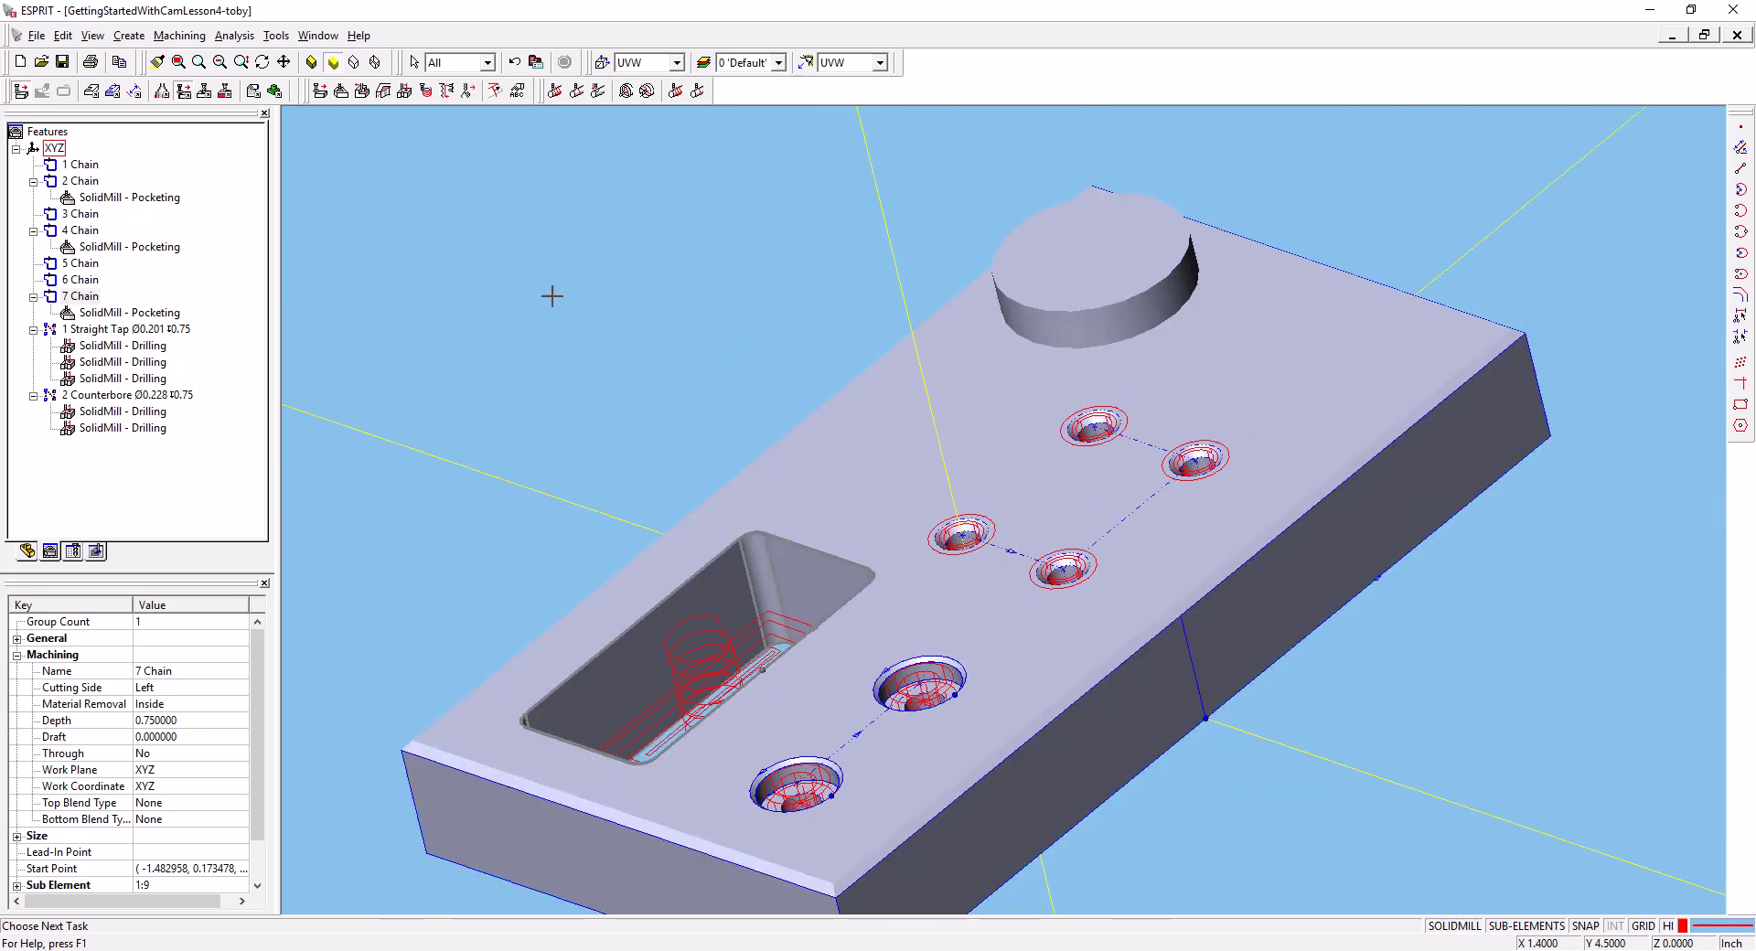
left_click(551, 295)
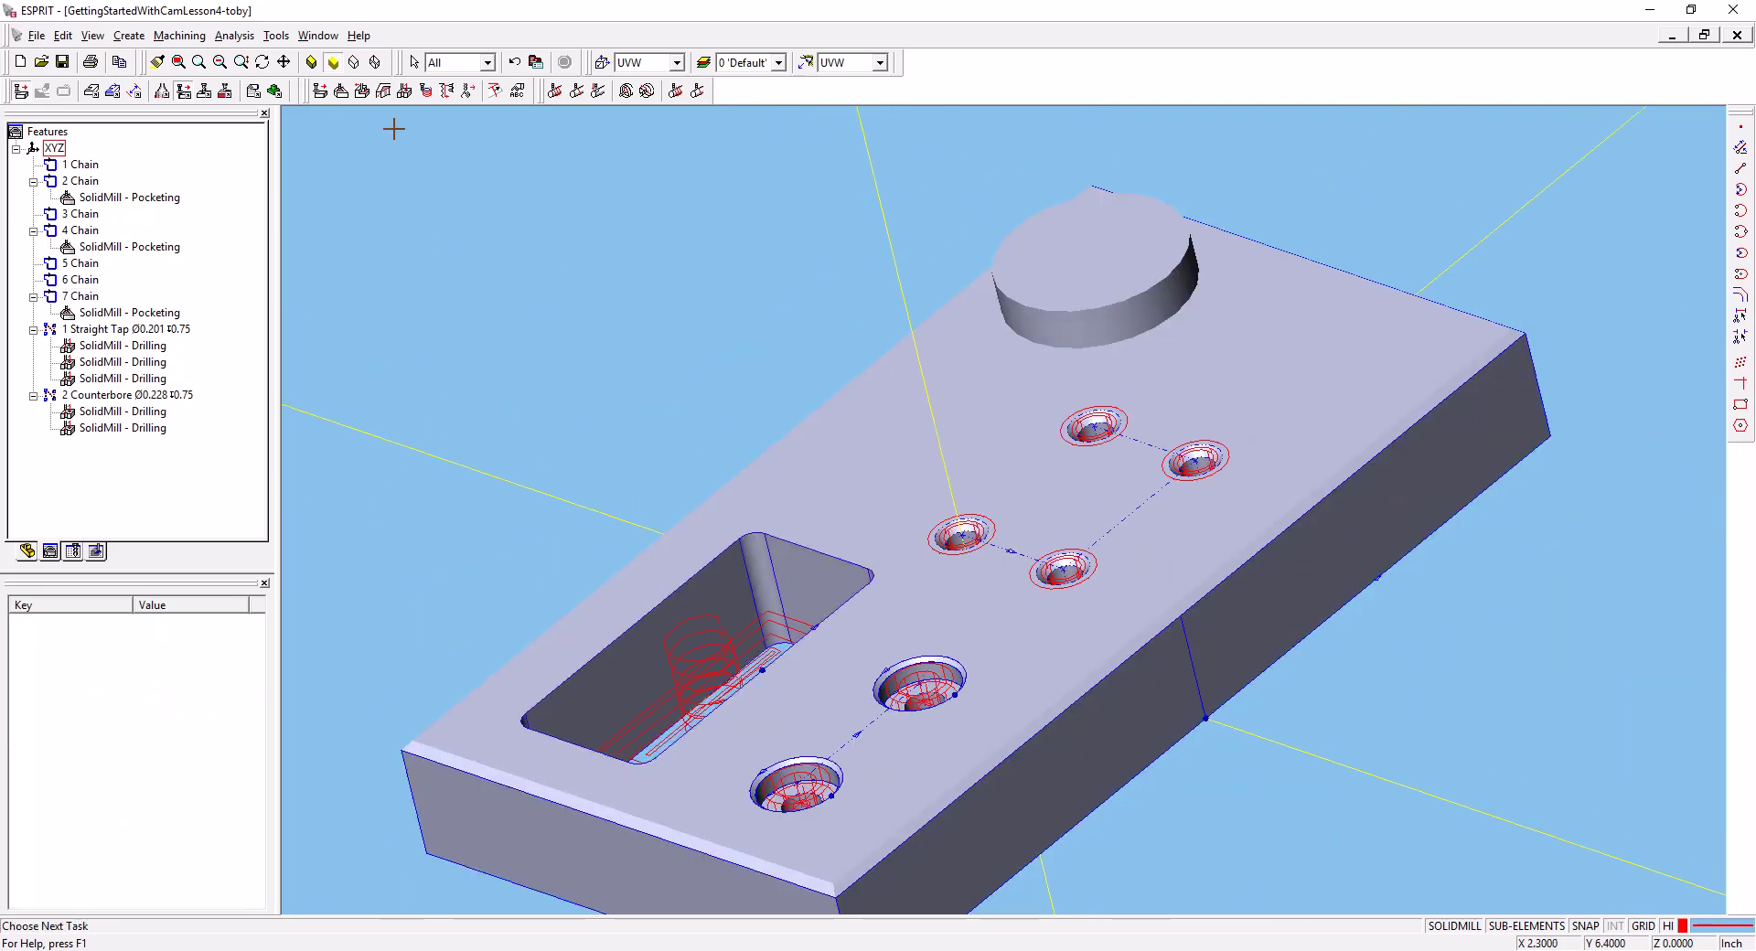
left_click(275, 91)
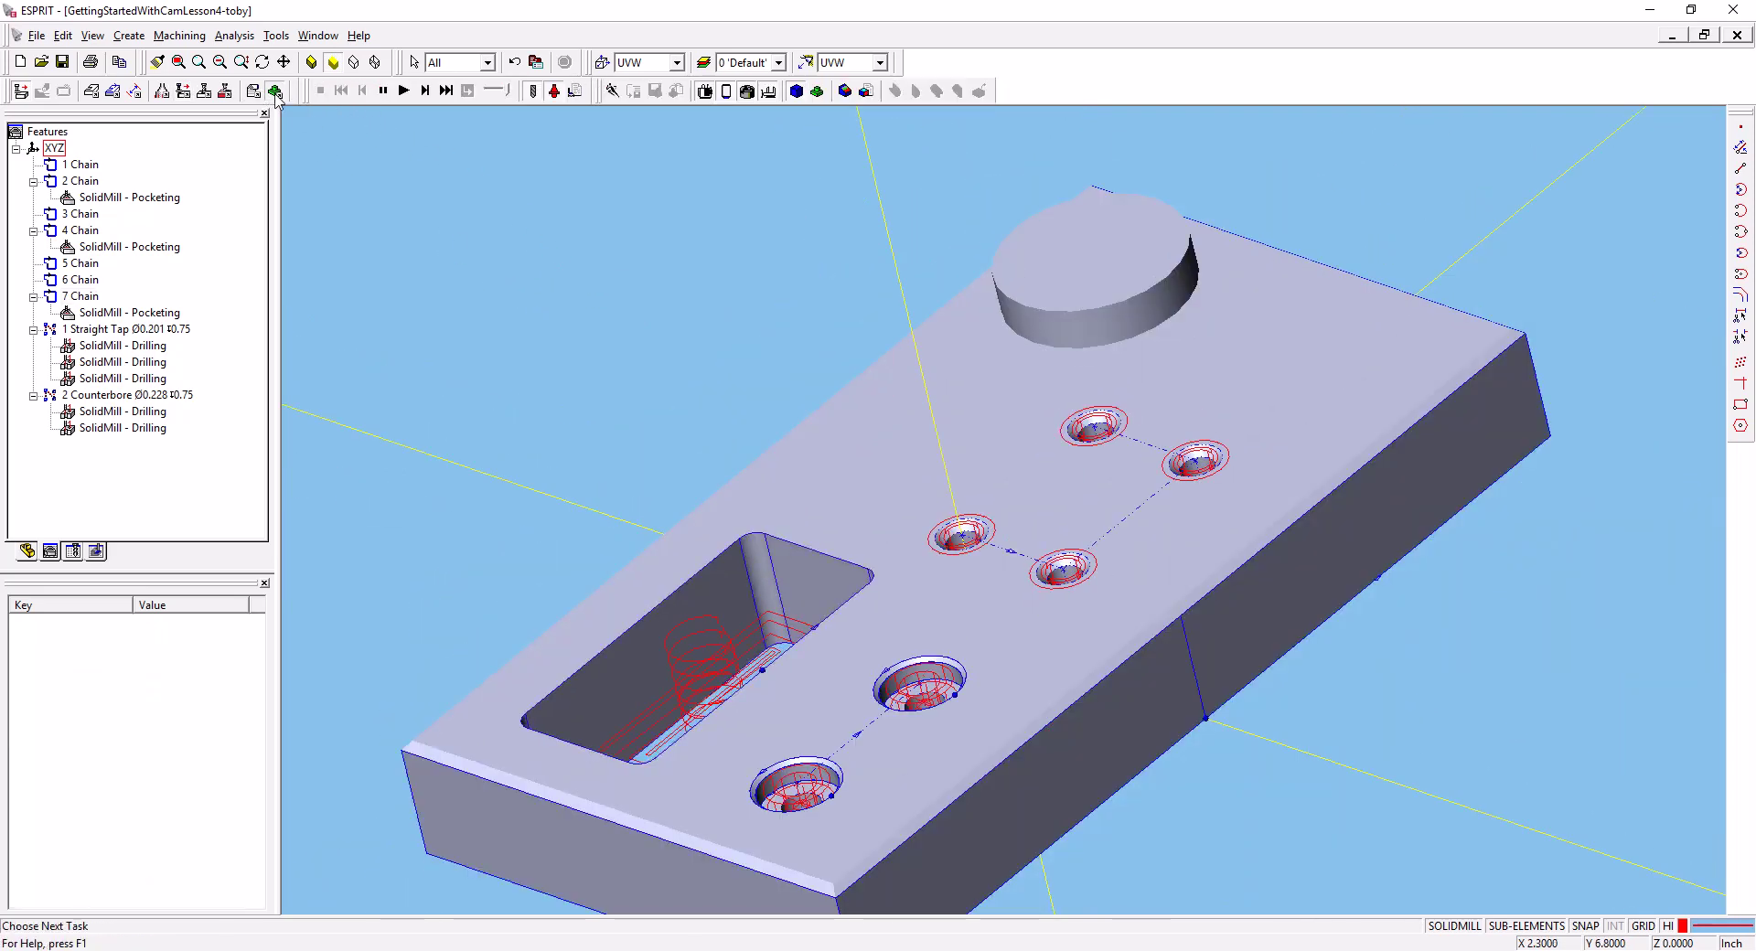
left_click(404, 91)
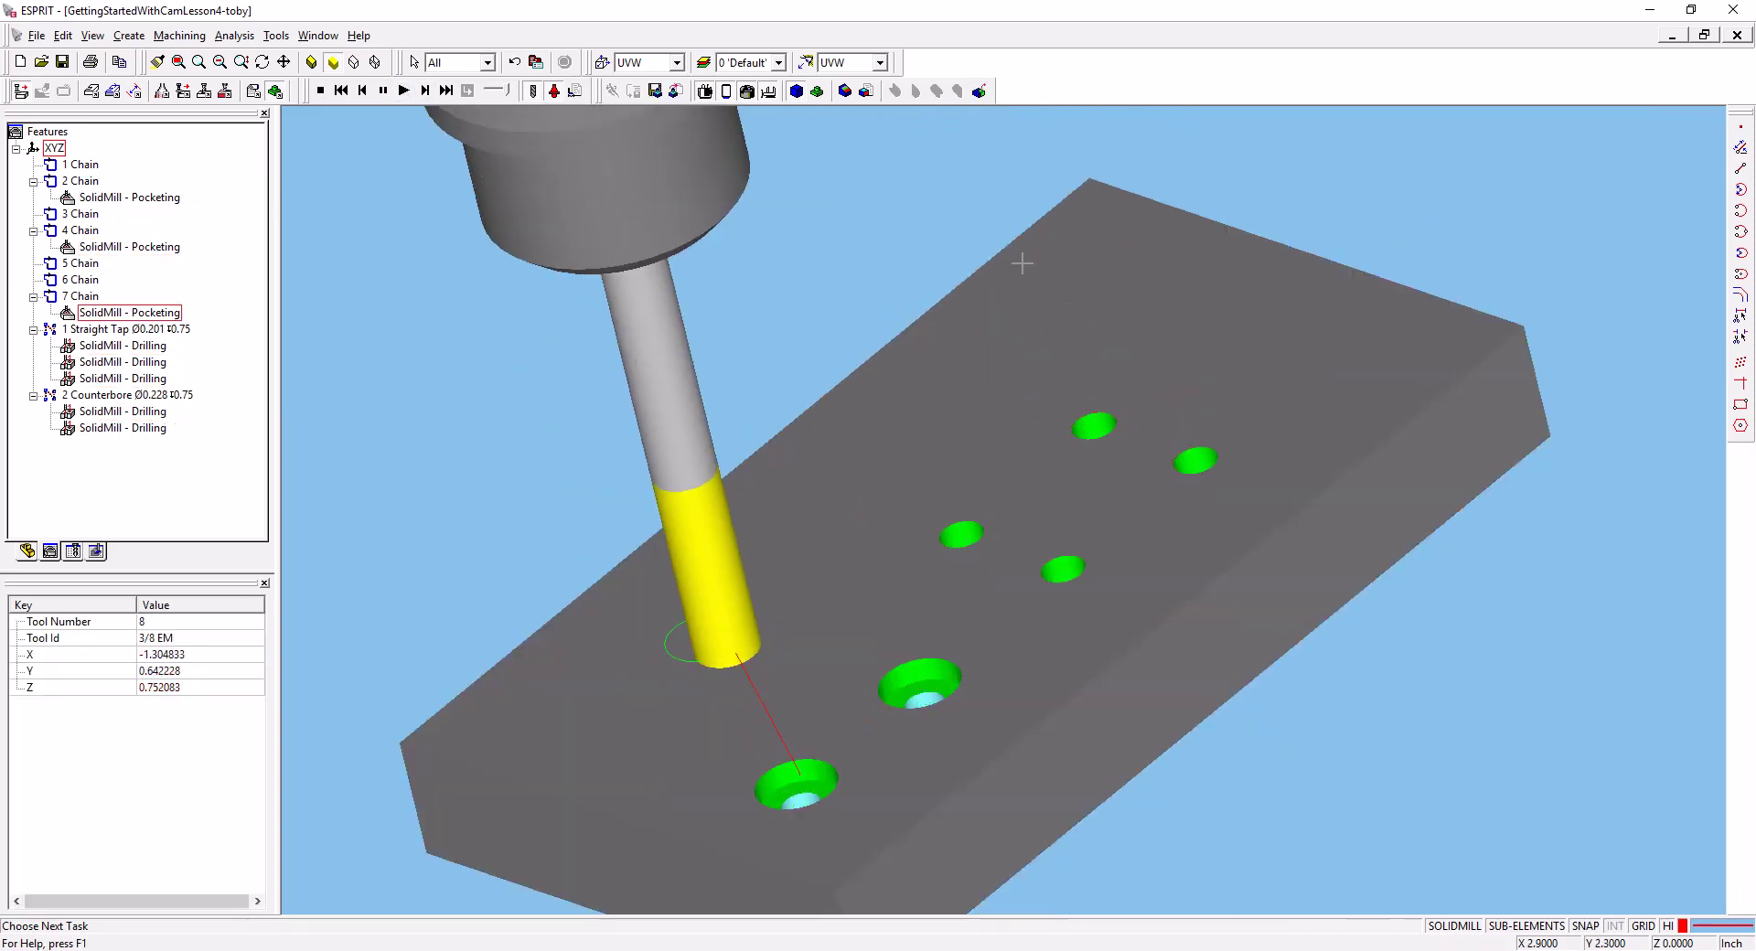